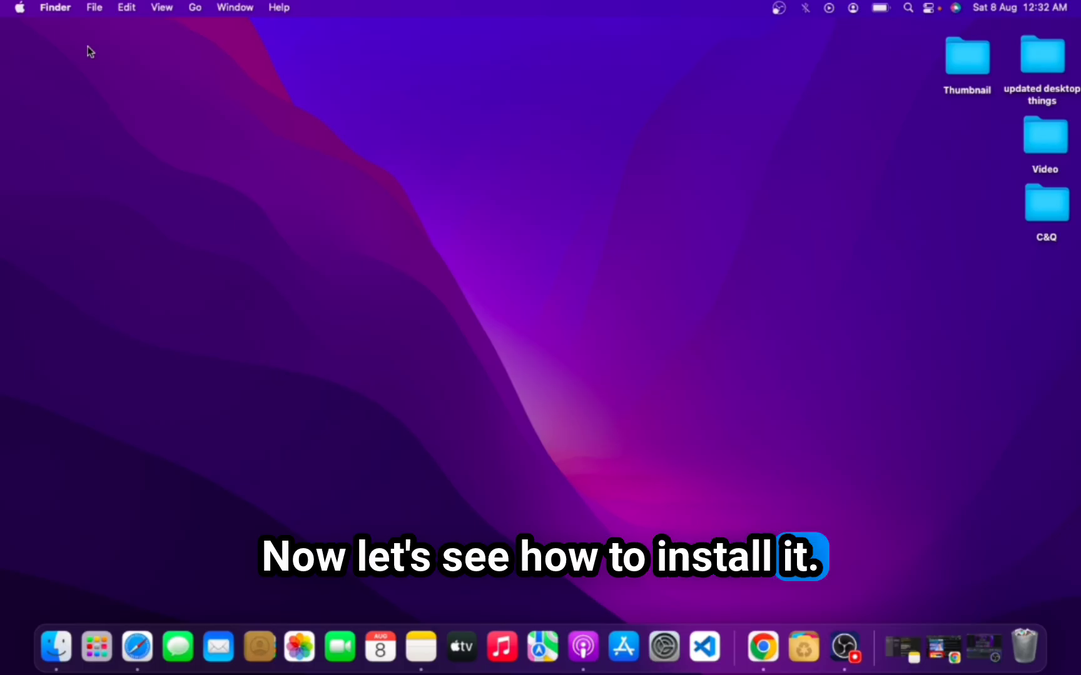
# Step: In Safari, search Bing for 'local wordpress' and open the localwp.com result in a new tab
pyautogui.click(129, 648)
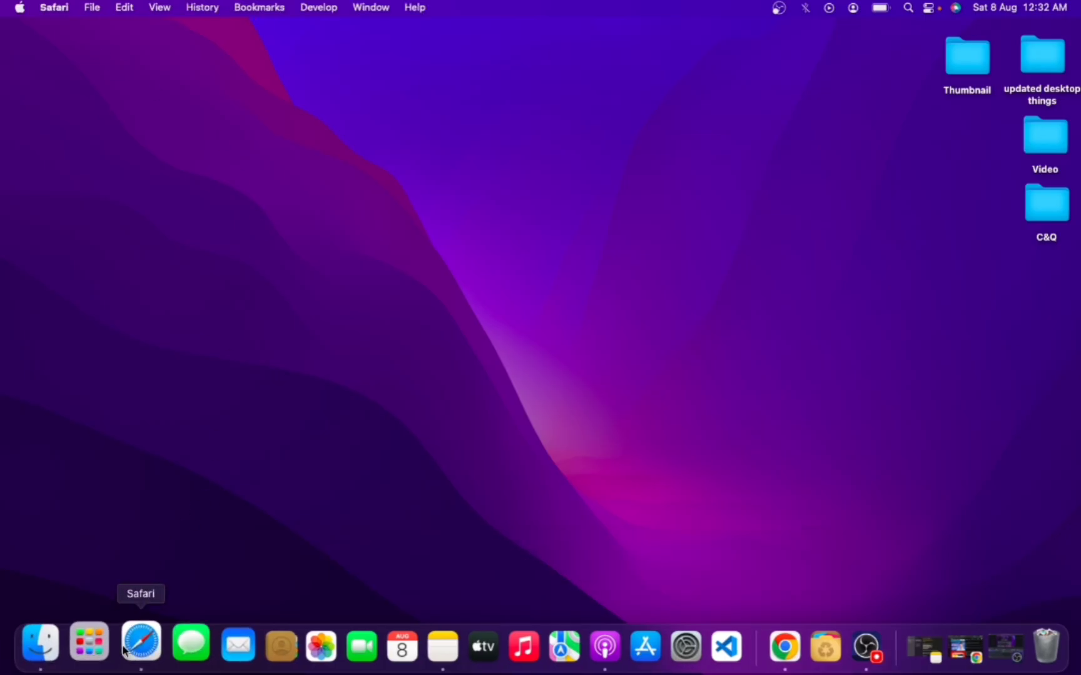
pyautogui.write('local')
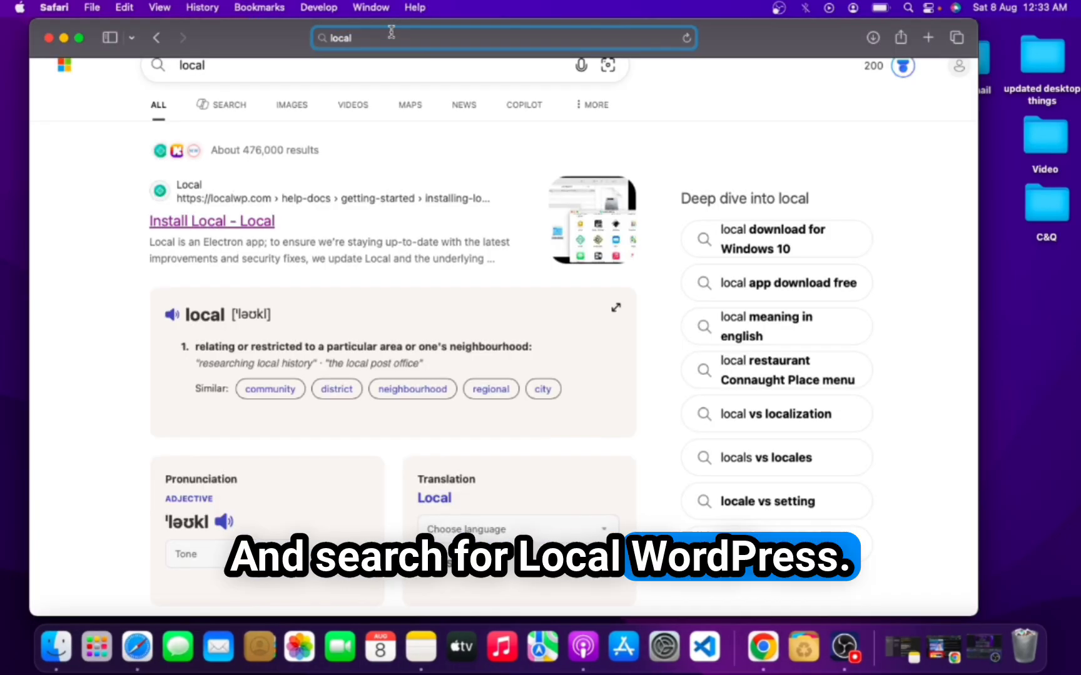
pyautogui.write('word')
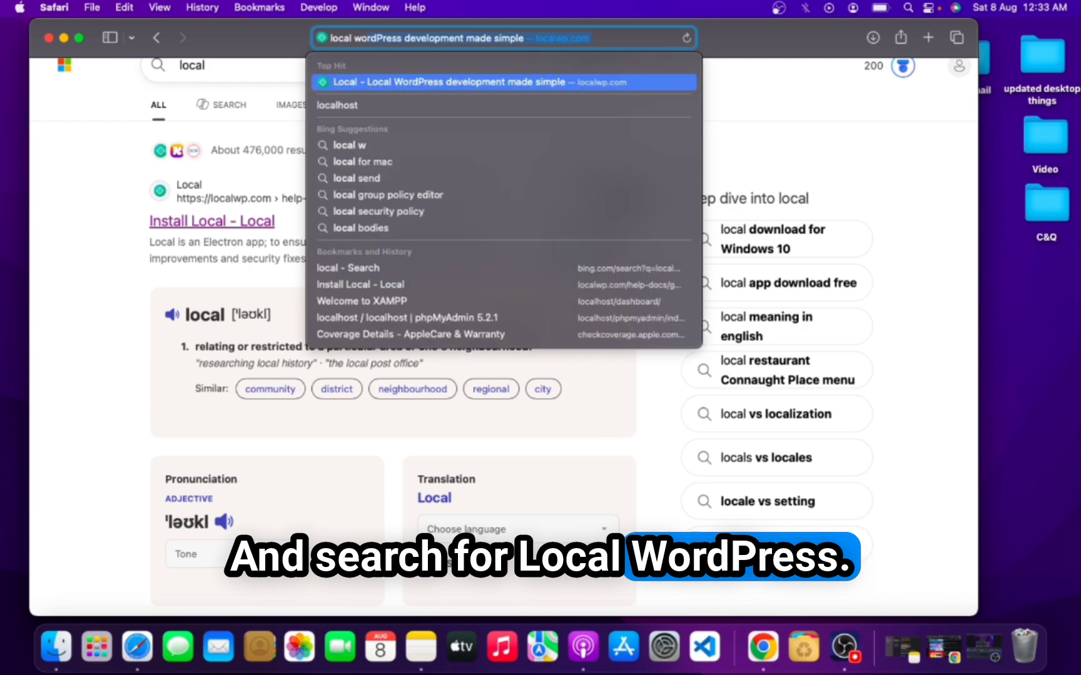
pyautogui.write('press')
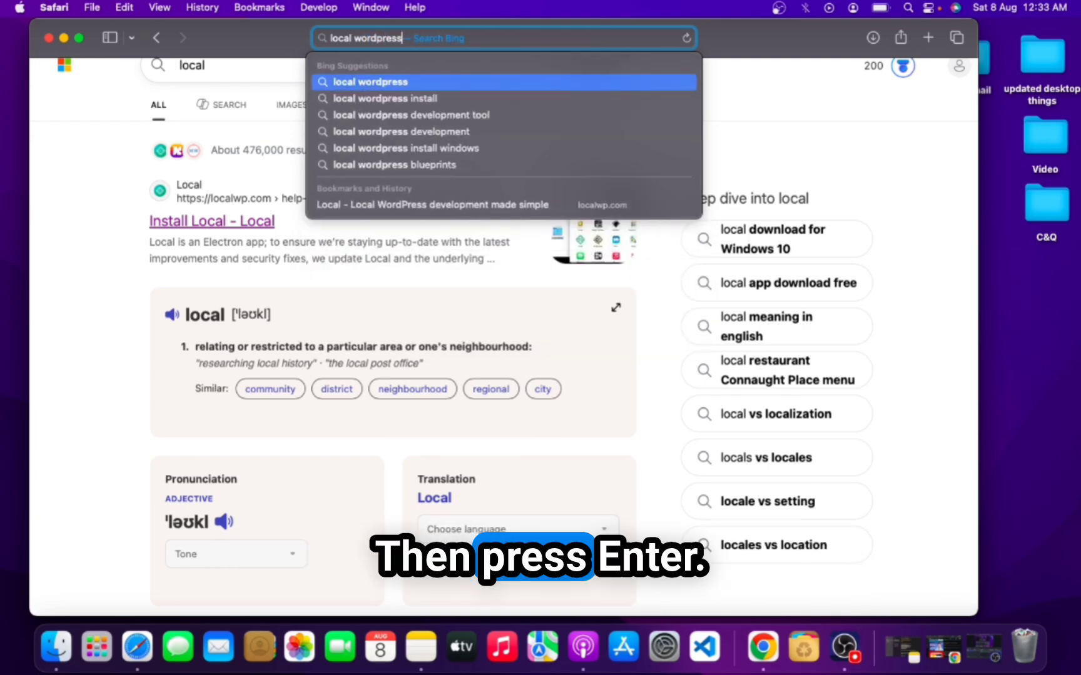
pyautogui.press('Return')
pyautogui.click(391, 37)
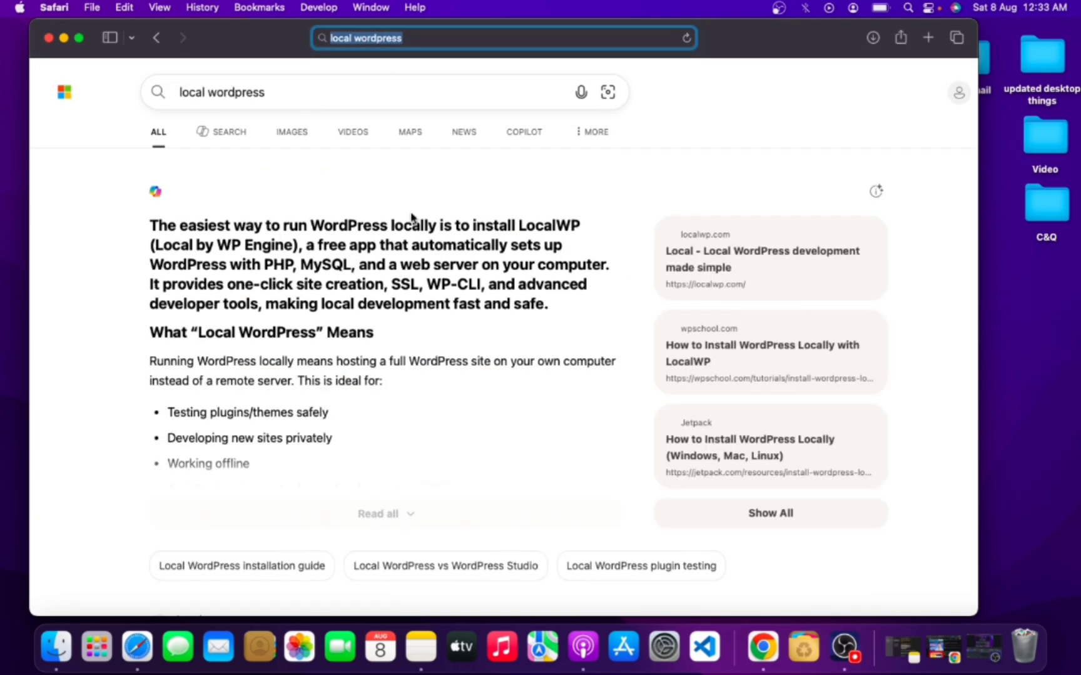
pyautogui.scroll(-10, 412, 217)
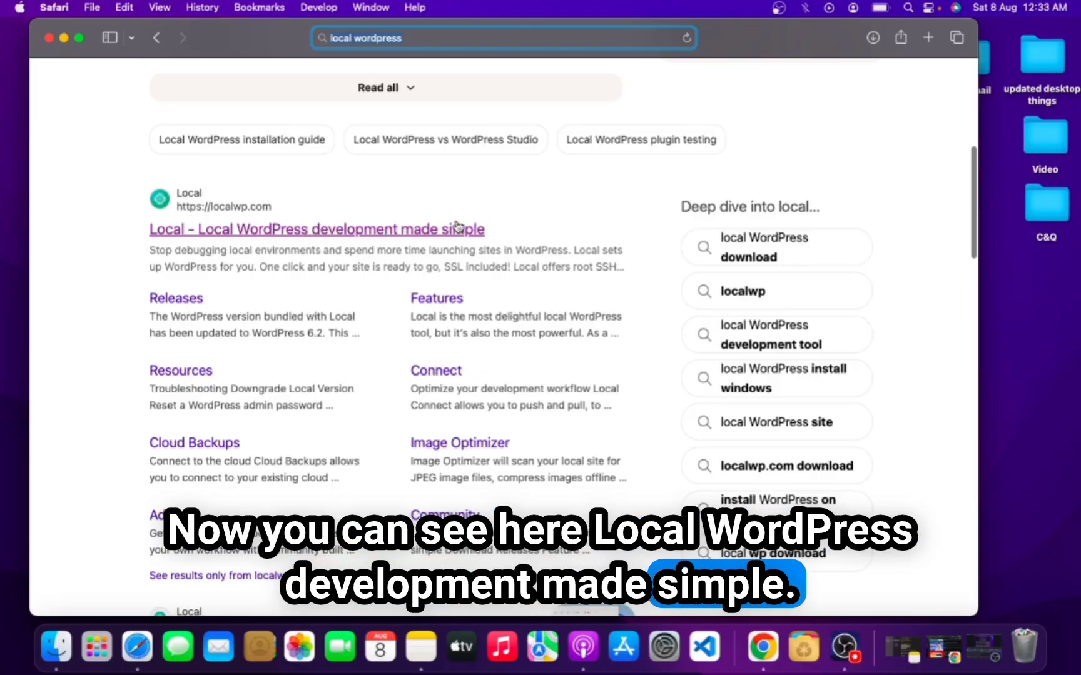
pyautogui.click(206, 228)
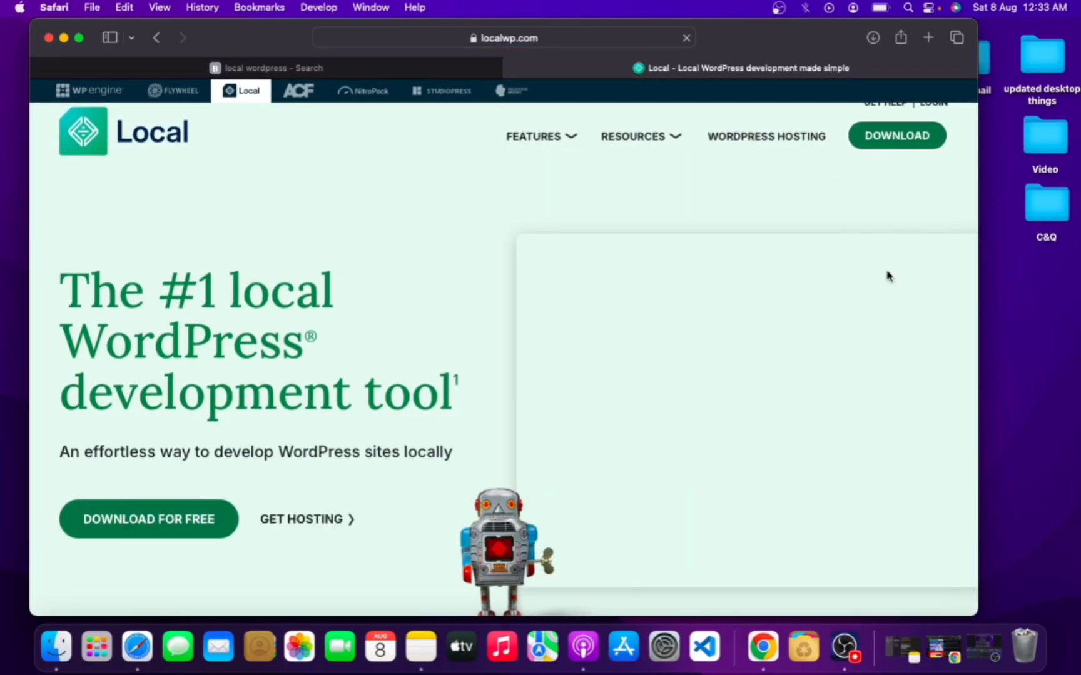
# Step: Open Local's download form and choose Mac Intel as the platform
pyautogui.click(916, 139)
pyautogui.scroll(-3, 586, 294)
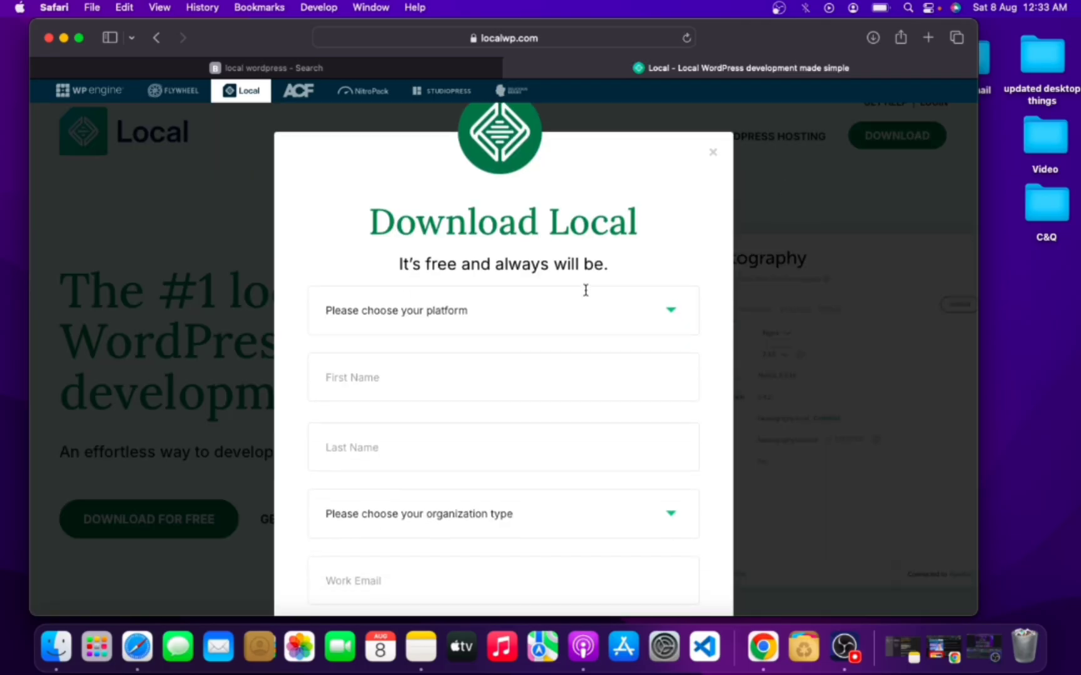
pyautogui.scroll(-3, 587, 294)
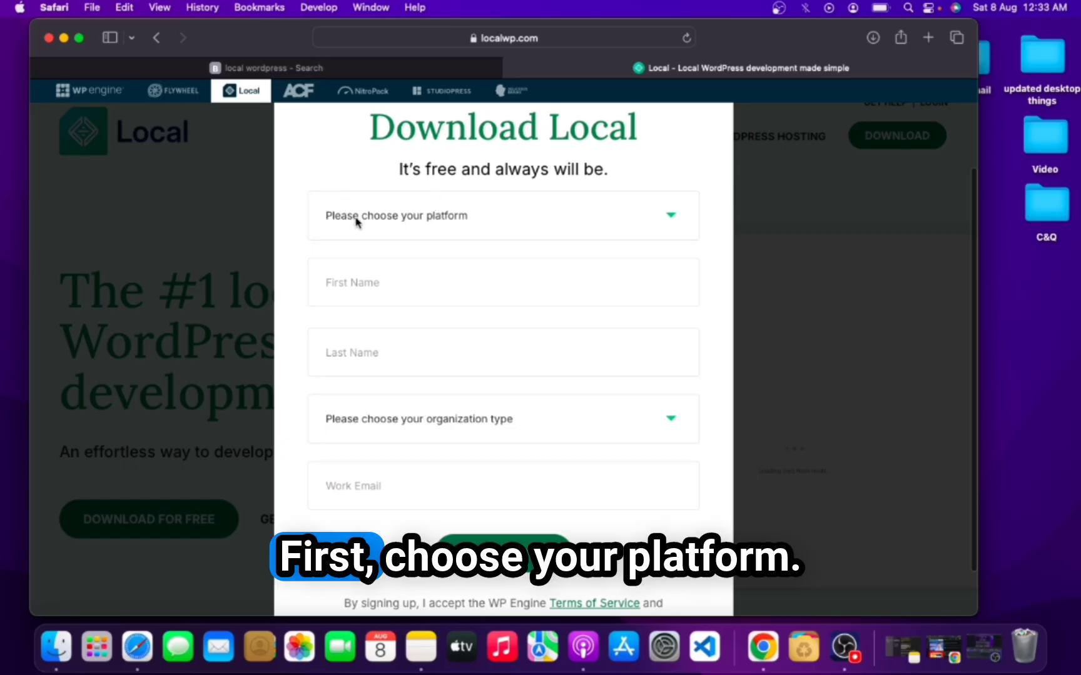
pyautogui.click(506, 209)
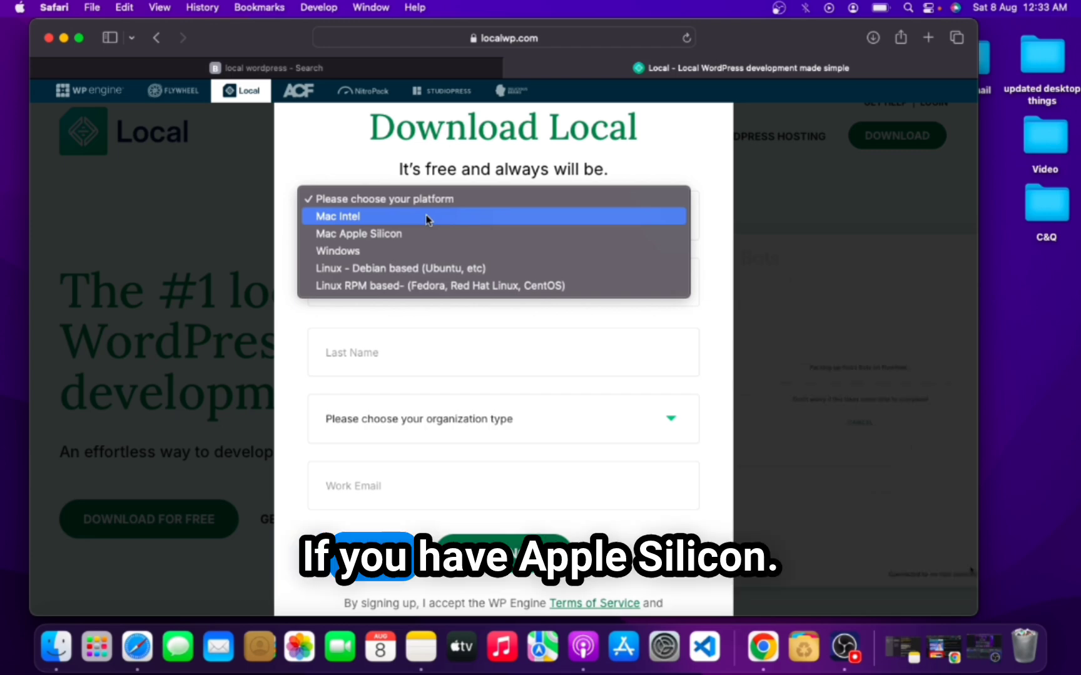
pyautogui.click(386, 216)
# Step: Fill in first and last name, choose organization type Other, enter the work email, and submit
pyautogui.scroll(-1, 401, 225)
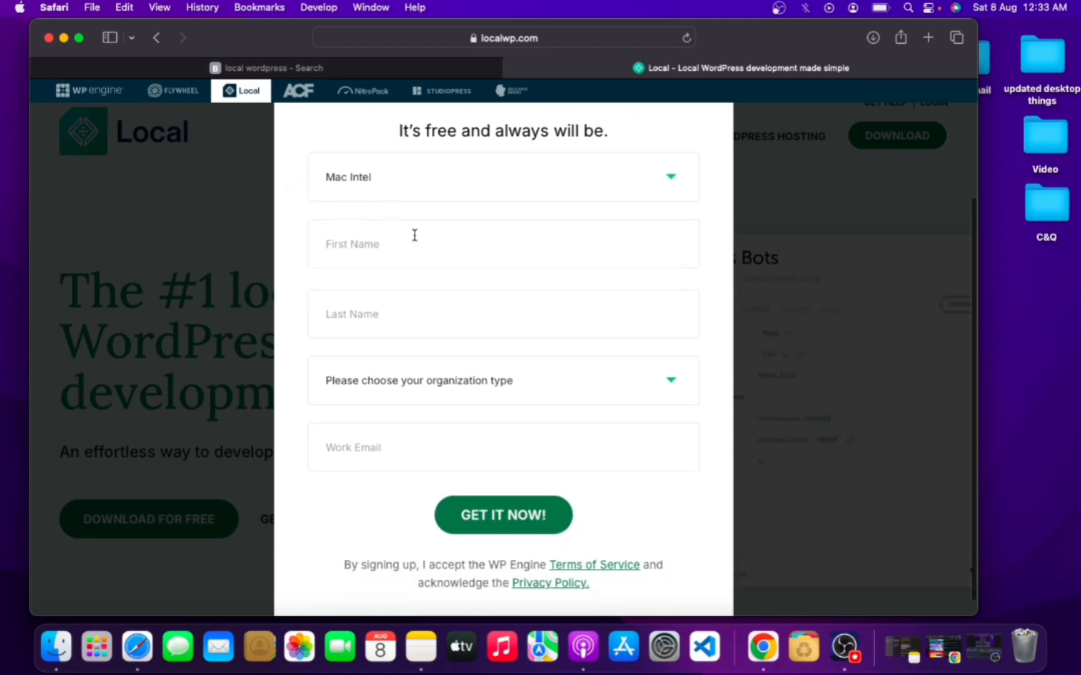
pyautogui.click(415, 236)
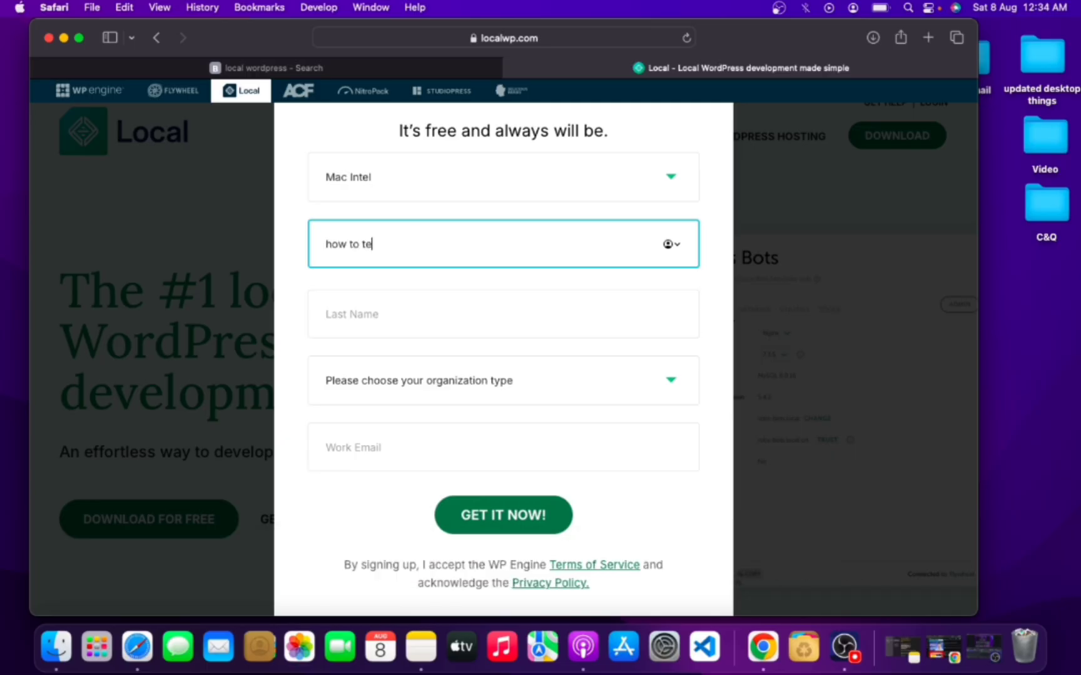
pyautogui.click(407, 305)
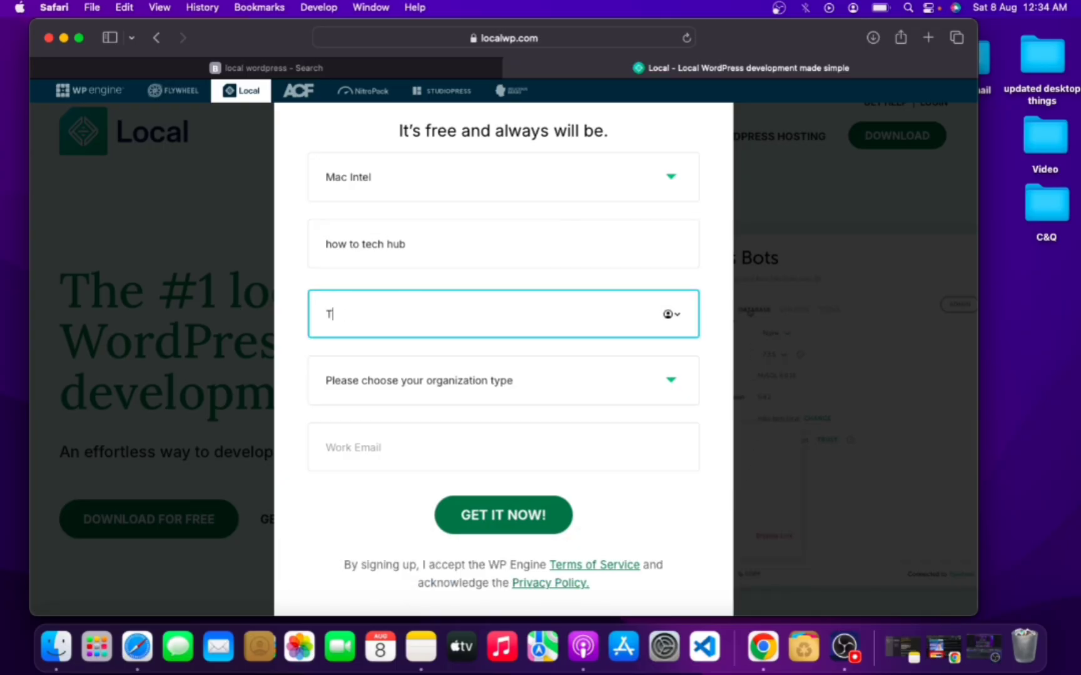
pyautogui.click(407, 383)
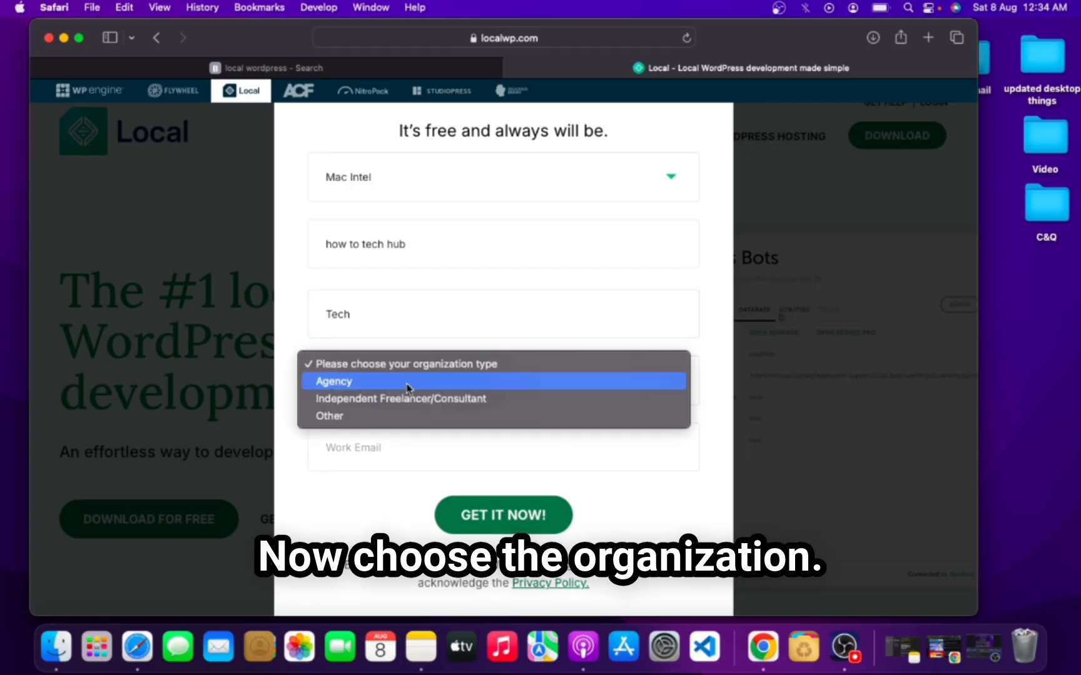
pyautogui.click(362, 418)
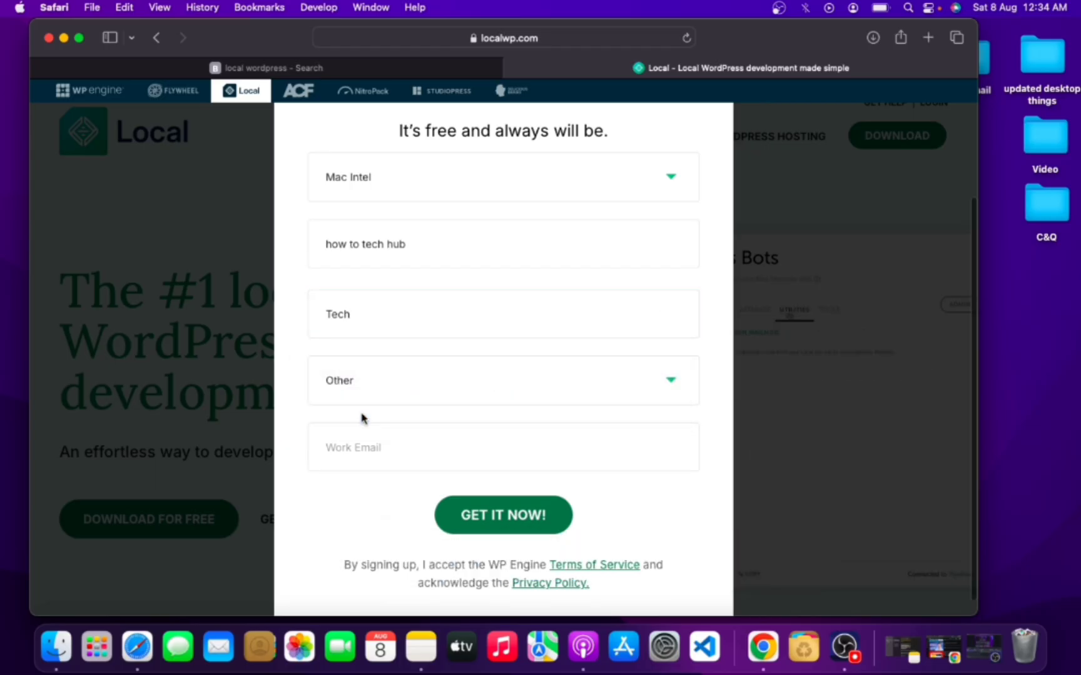
pyautogui.click(363, 444)
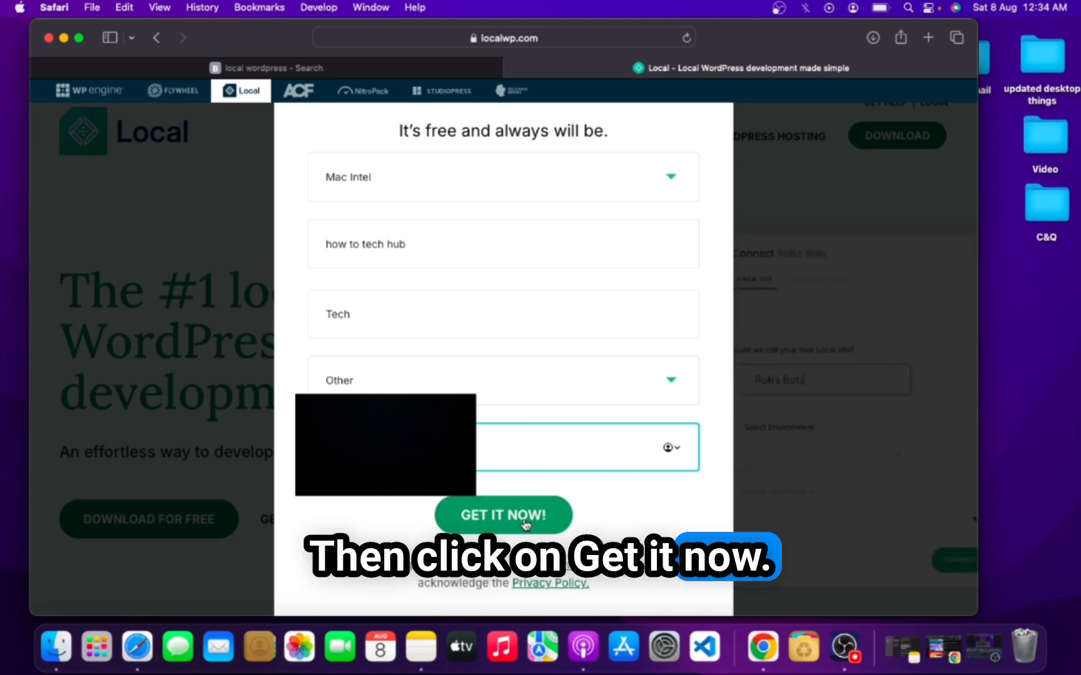
pyautogui.click(525, 524)
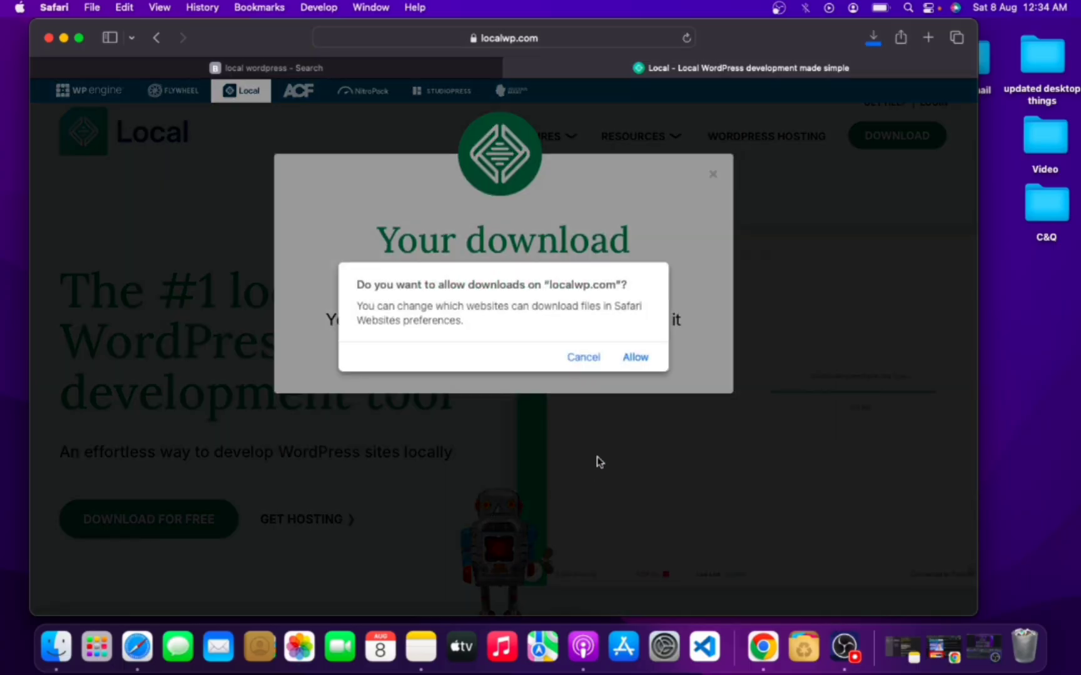
# Step: Allow downloads from localwp.com and drag the finished local-10.1.1-mac.dmg onto the desktop
pyautogui.click(634, 357)
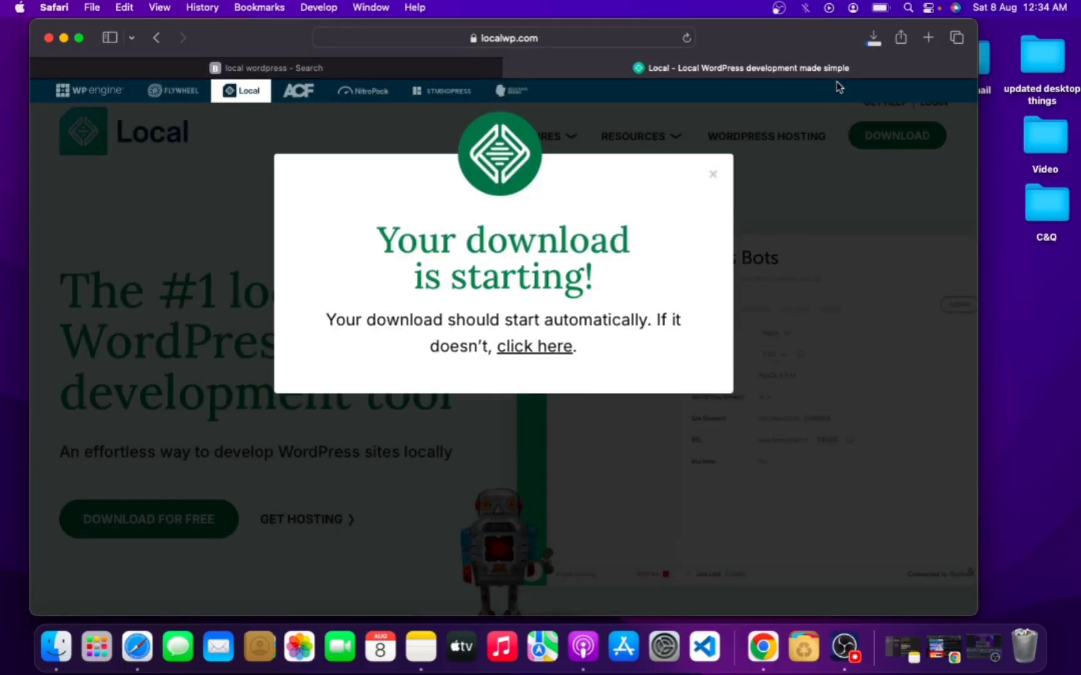
pyautogui.click(869, 36)
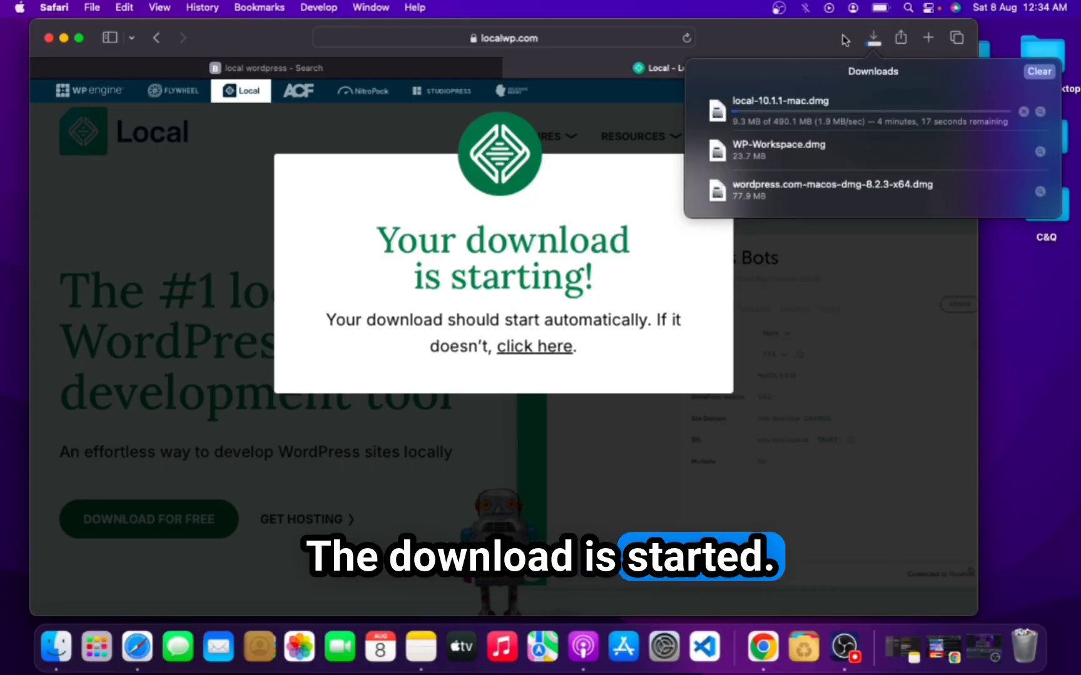
pyautogui.moveTo(815, 37); pyautogui.dragTo(776, 36)
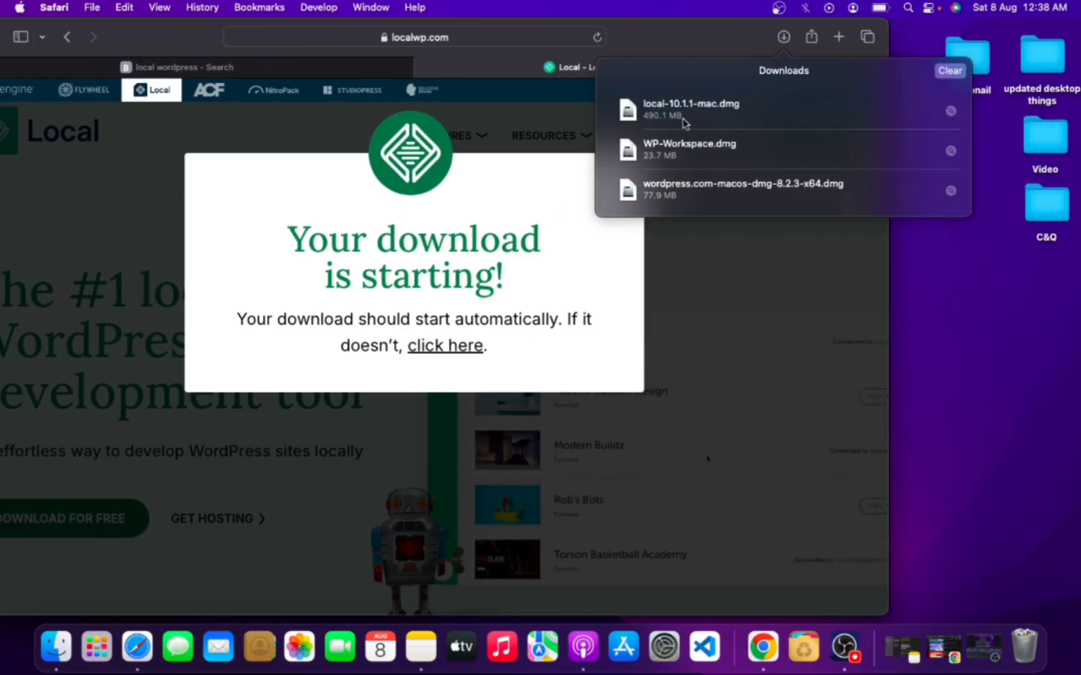
pyautogui.moveTo(725, 111); pyautogui.dragTo(996, 294)
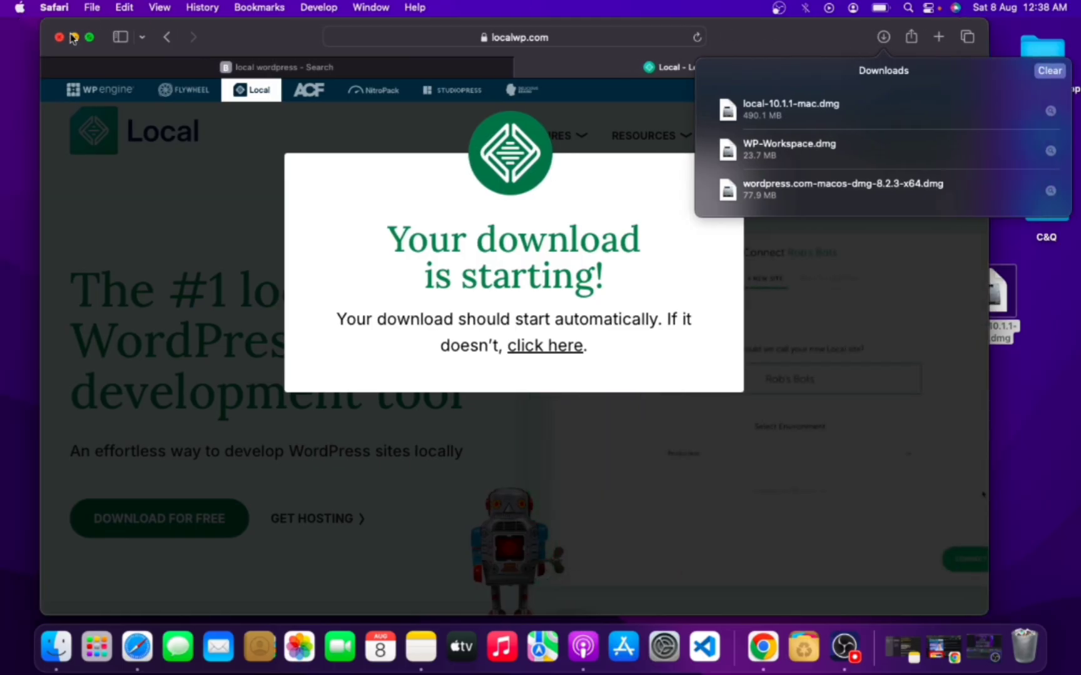
# Step: Close Safari and open the local-10.1.1-mac.dmg disk image from the desktop
pyautogui.click(60, 37)
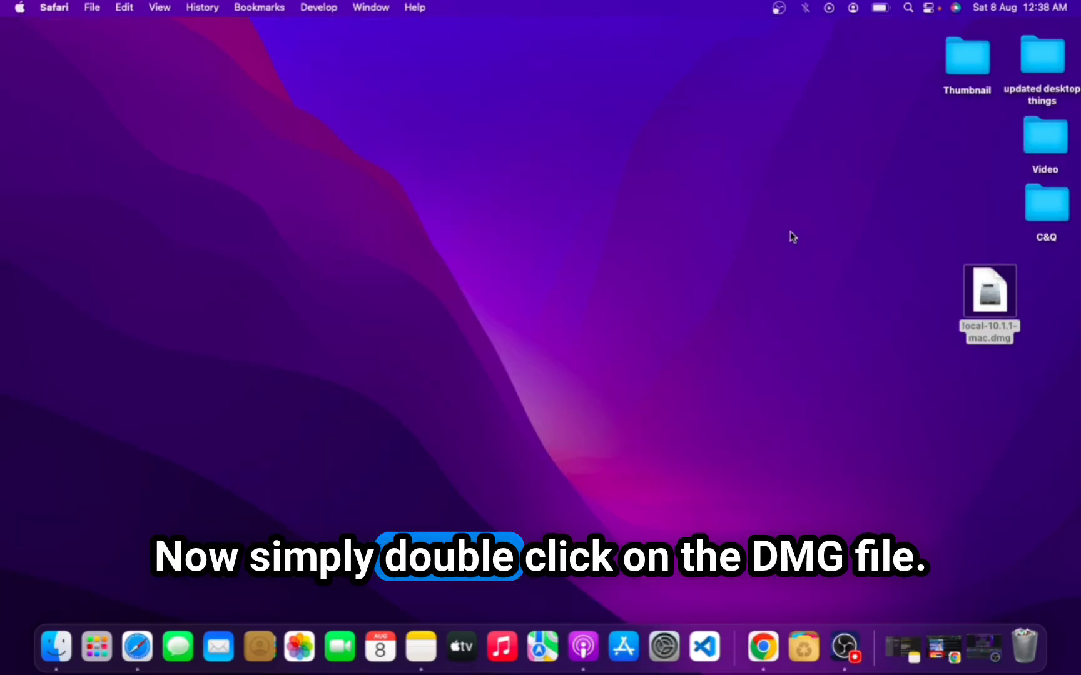
pyautogui.moveTo(970, 296); pyautogui.dragTo(948, 160)
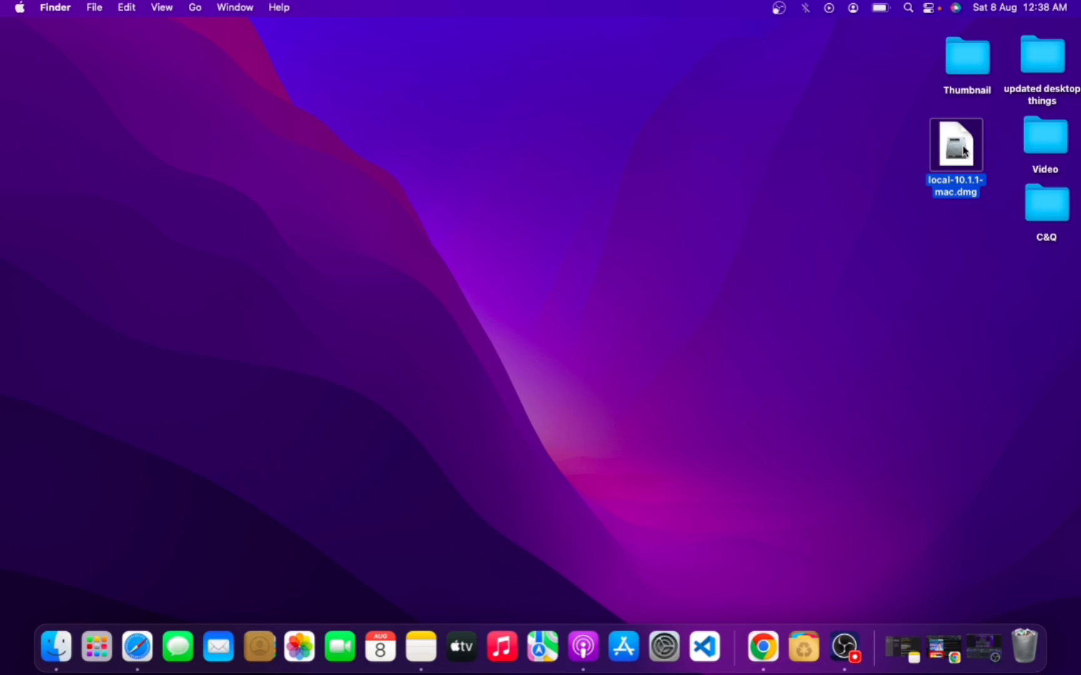
pyautogui.doubleClick(964, 151)
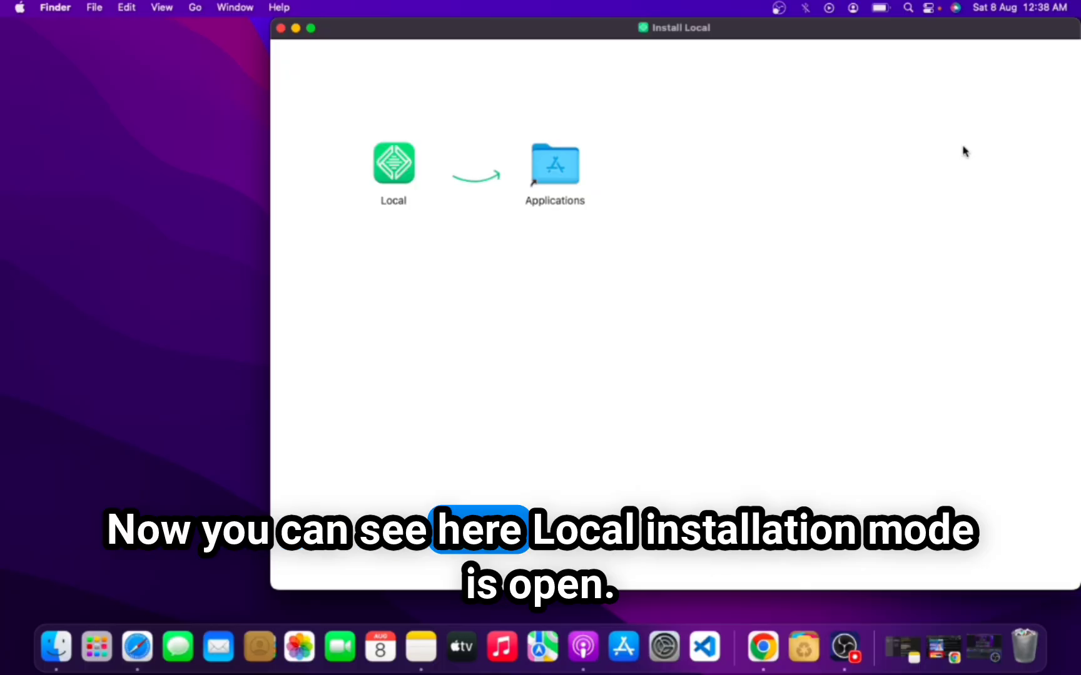
pyautogui.moveTo(476, 34); pyautogui.dragTo(411, 34)
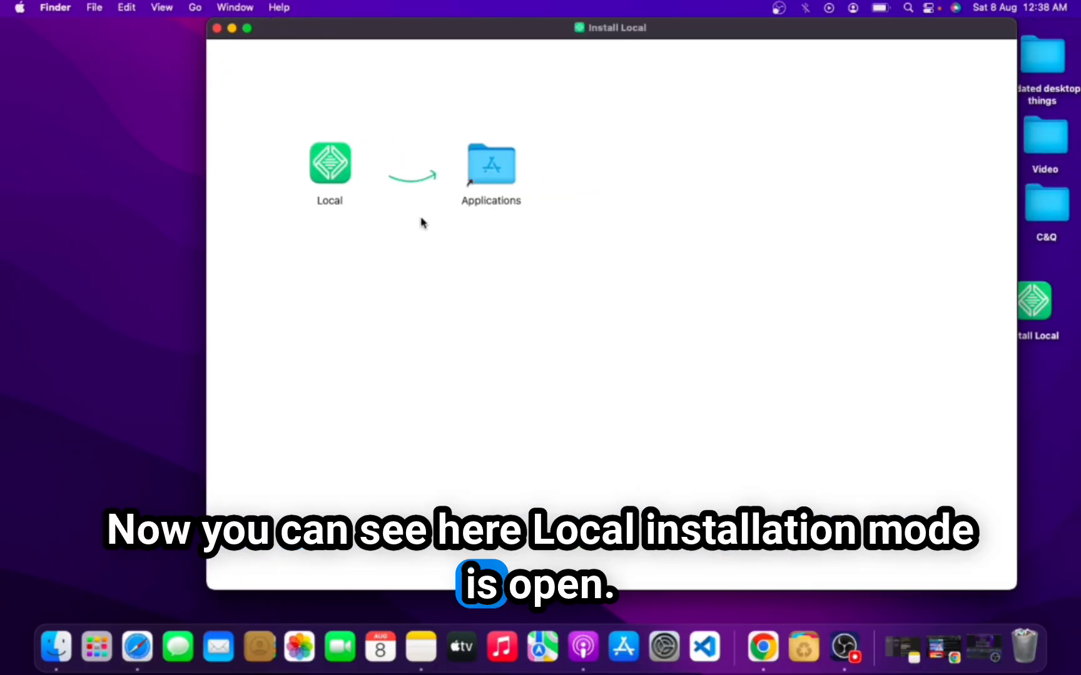
pyautogui.moveTo(572, 29); pyautogui.dragTo(547, 29)
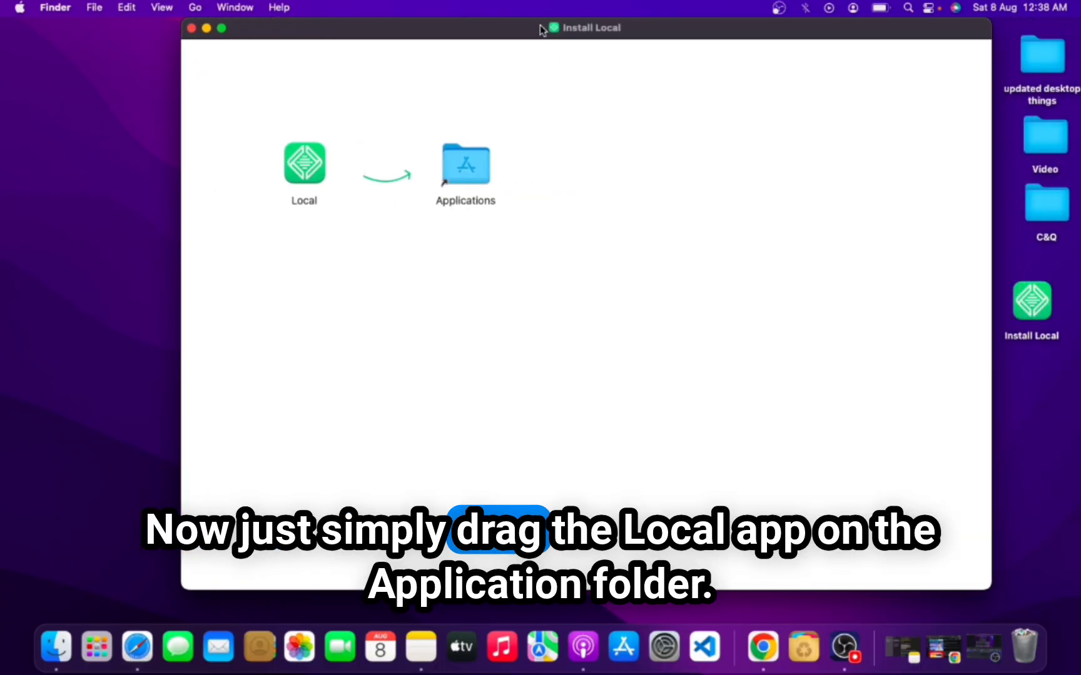
# Step: Drag the Local app into Applications and close the Applications window once copying finishes
pyautogui.click(306, 162)
pyautogui.moveTo(307, 162); pyautogui.dragTo(474, 160)
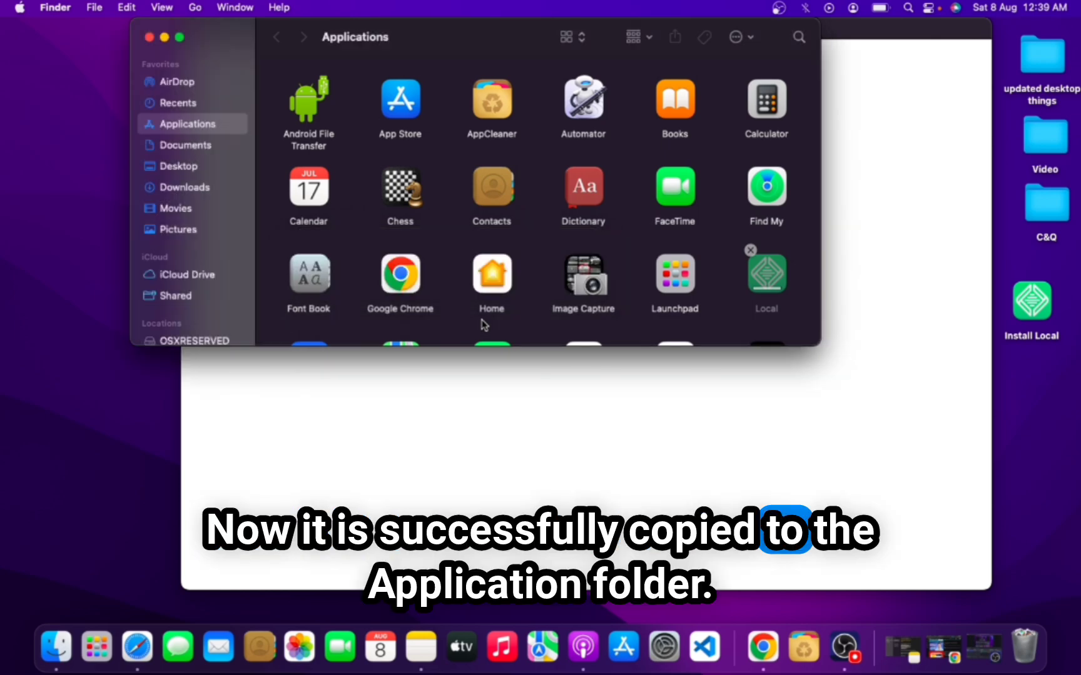
pyautogui.scroll(-2, 482, 326)
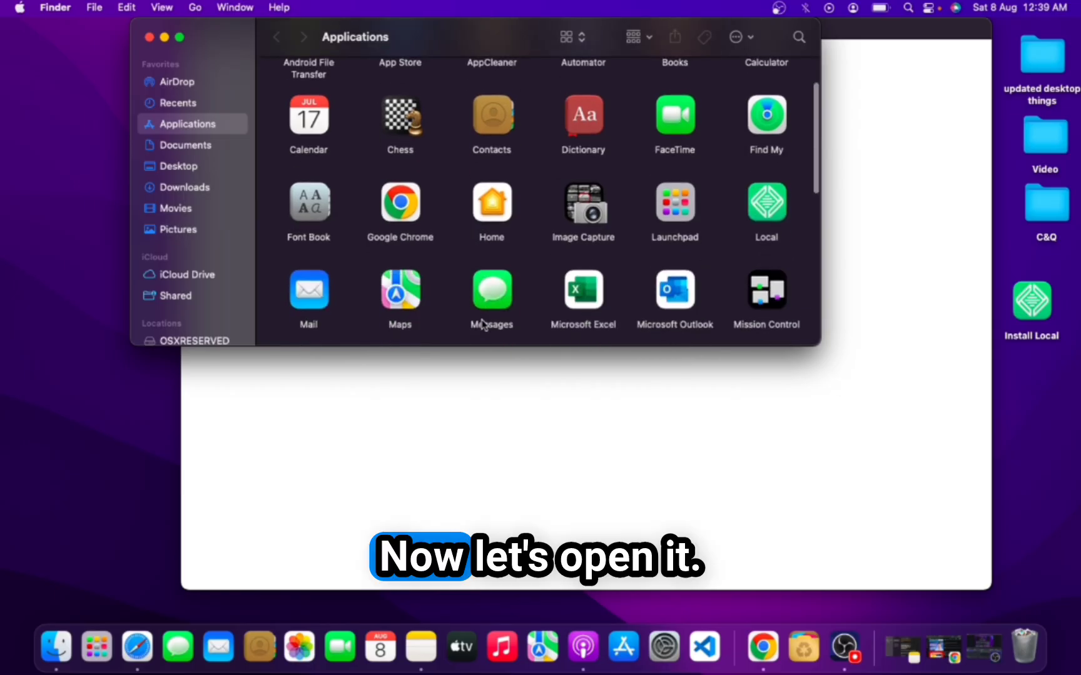
pyautogui.scroll(2, 482, 326)
pyautogui.click(149, 38)
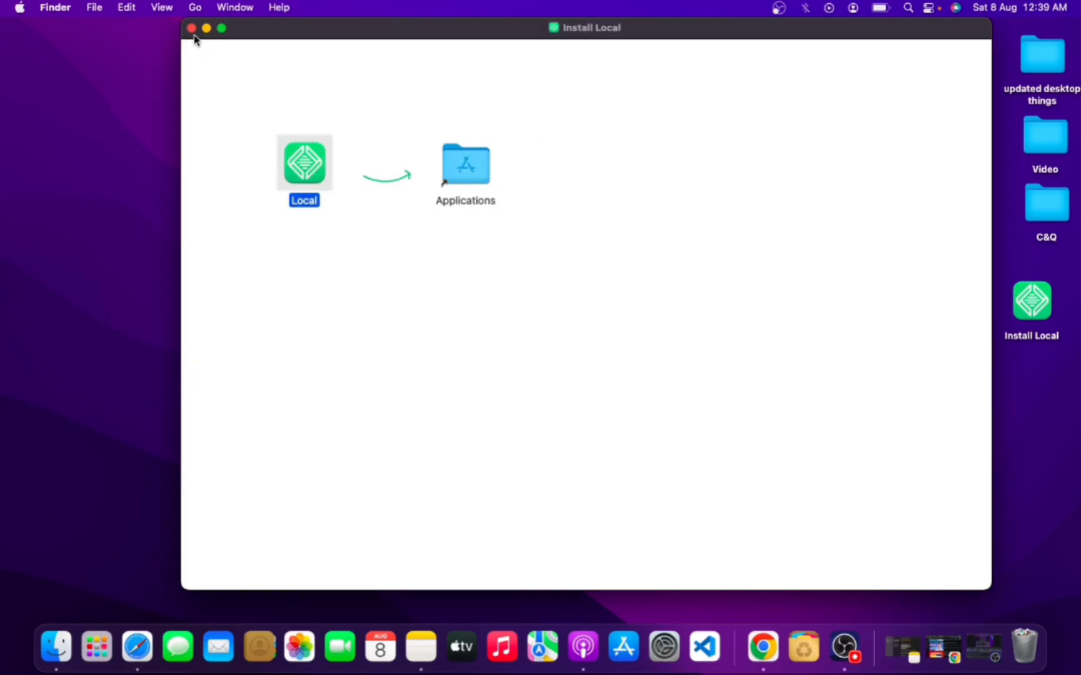
# Step: Close the Install Local window, launch Local from Launchpad's second page, and confirm opening it
pyautogui.click(192, 28)
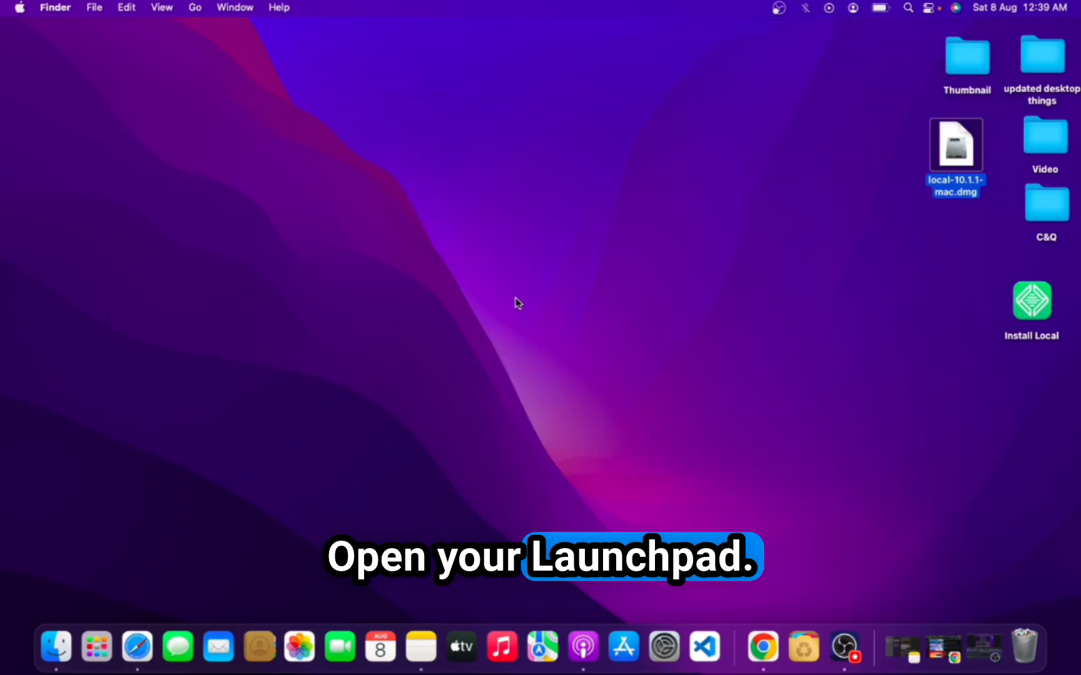
pyautogui.click(663, 349)
pyautogui.press('F4')
pyautogui.hscroll(3, 664, 349)
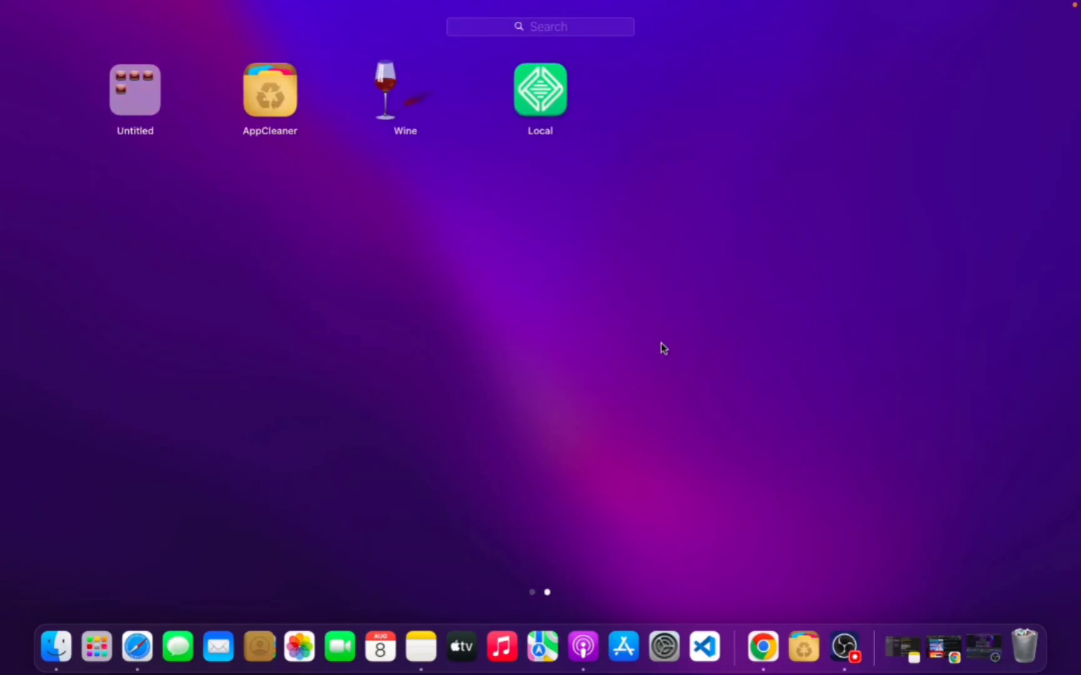
pyautogui.click(541, 91)
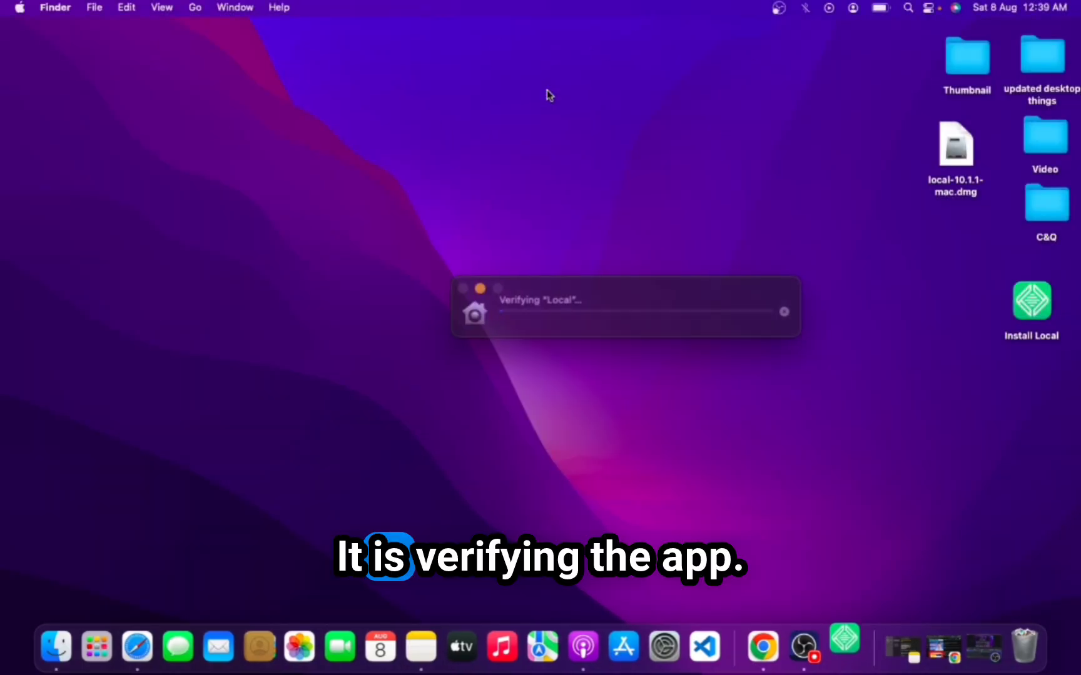
pyautogui.moveTo(594, 297); pyautogui.dragTo(514, 145)
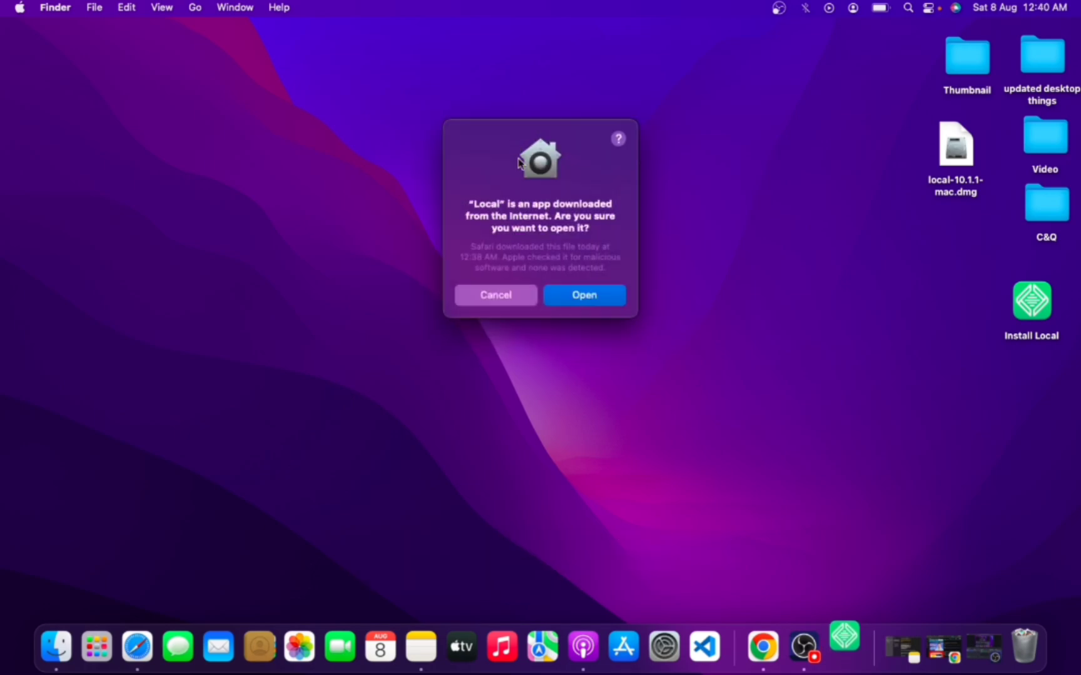
pyautogui.click(583, 296)
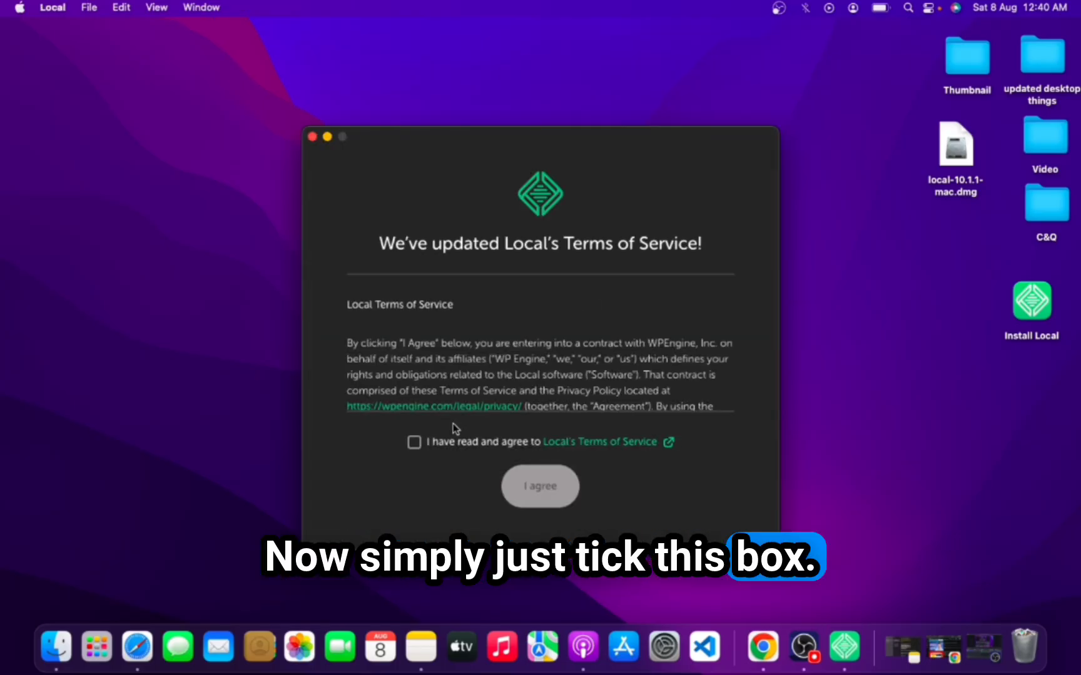
# Step: Agree to the Terms of Service, decline error reports, and turn on usage reporting
pyautogui.click(414, 444)
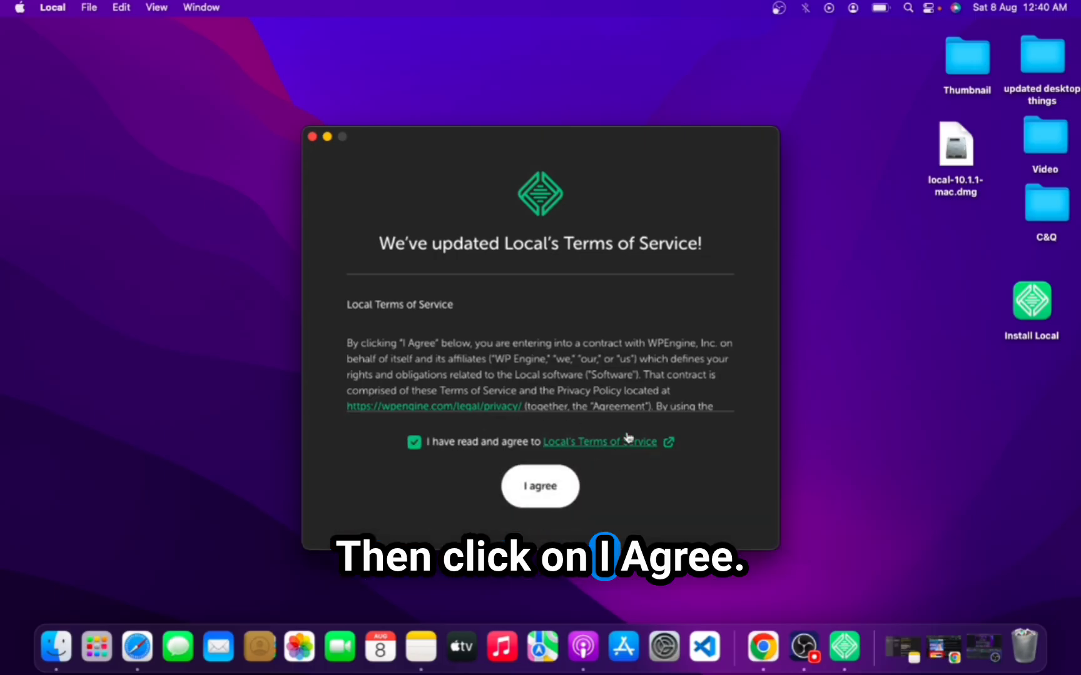
pyautogui.click(549, 506)
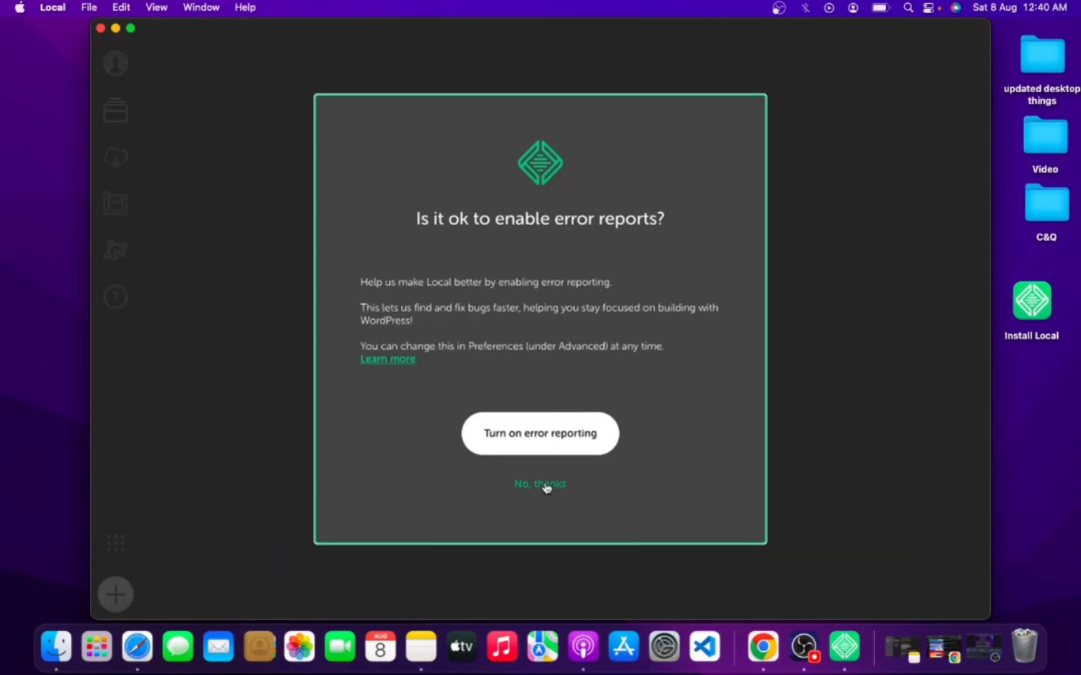
pyautogui.click(547, 486)
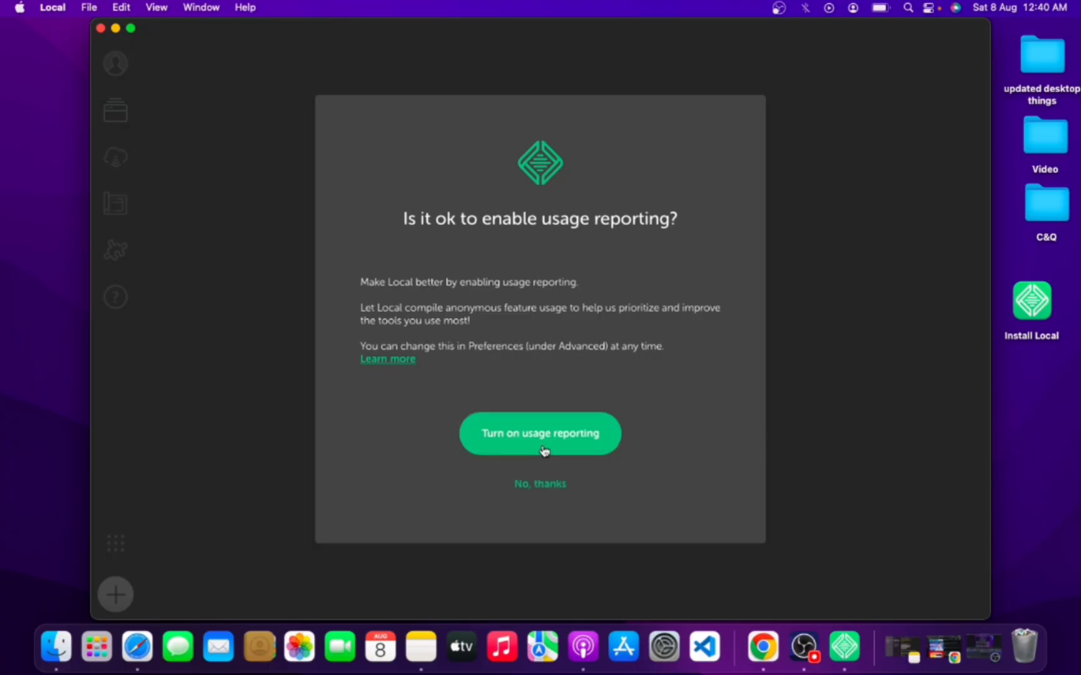
pyautogui.click(536, 482)
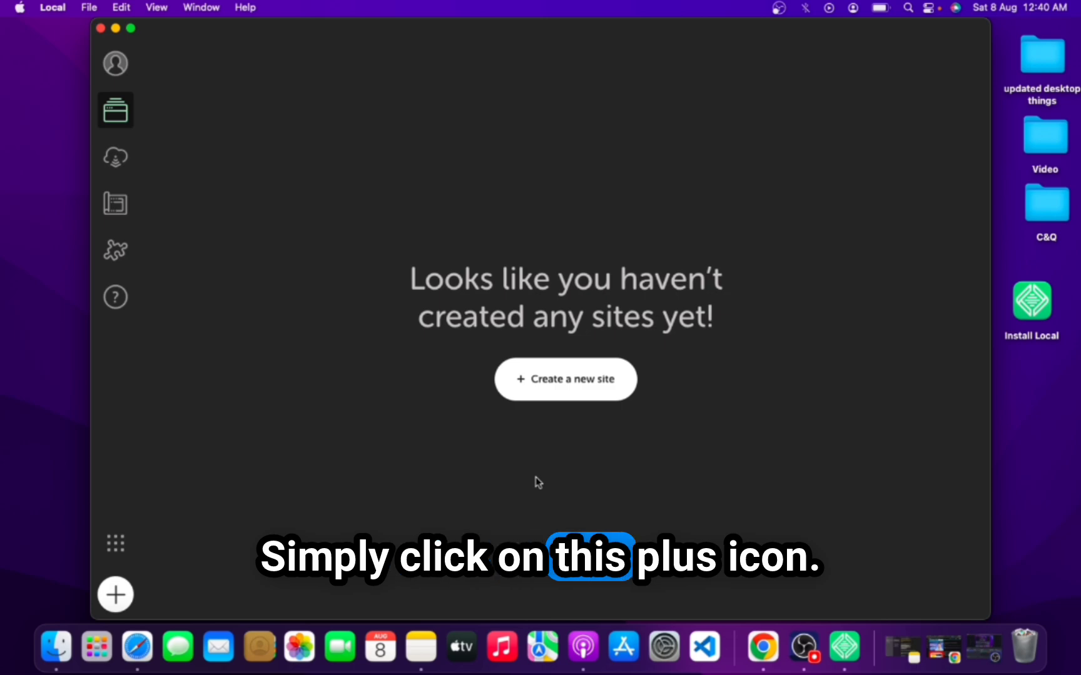
# Step: Start a new WordPress site named 'Demo Site' using the Preferred environment
pyautogui.click(105, 594)
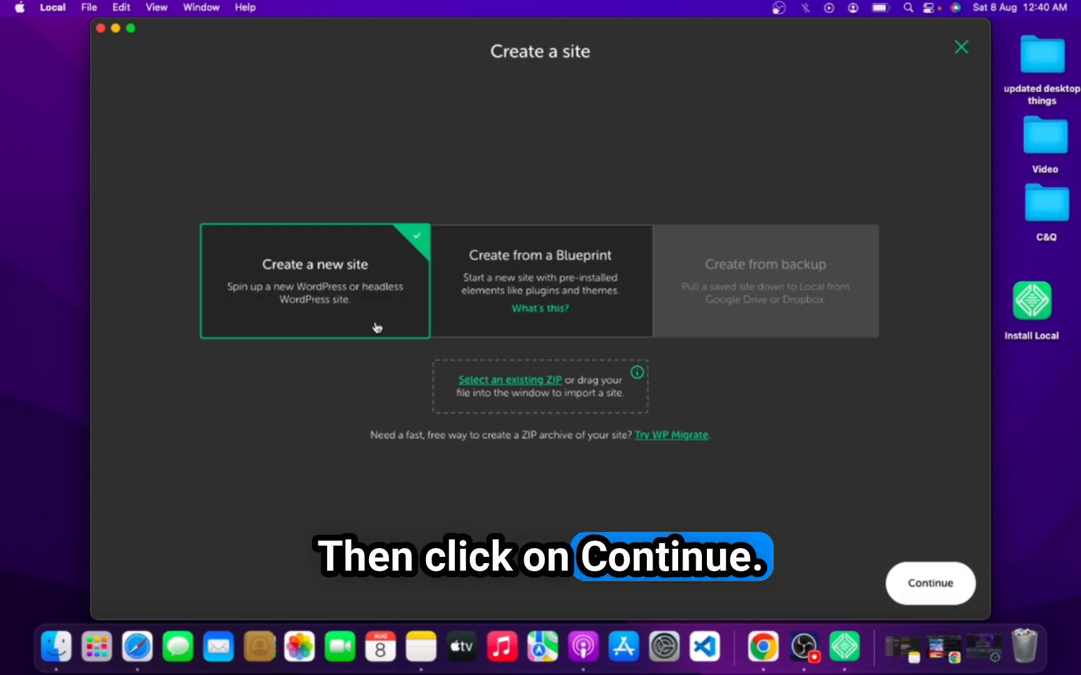
pyautogui.click(935, 582)
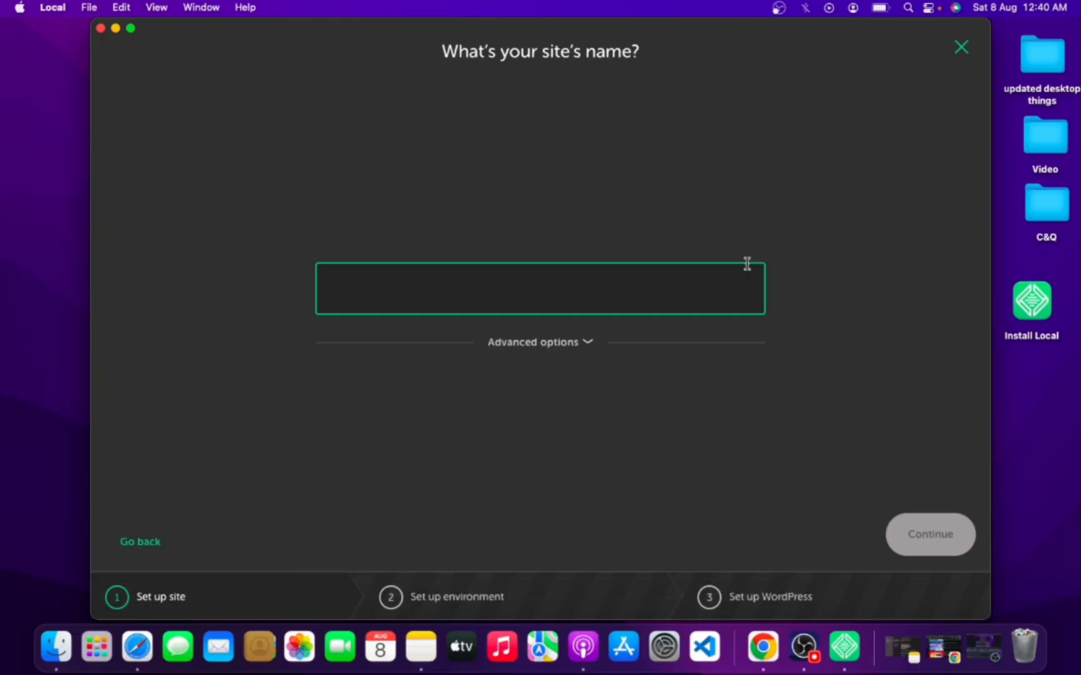
pyautogui.write('Demo Site')
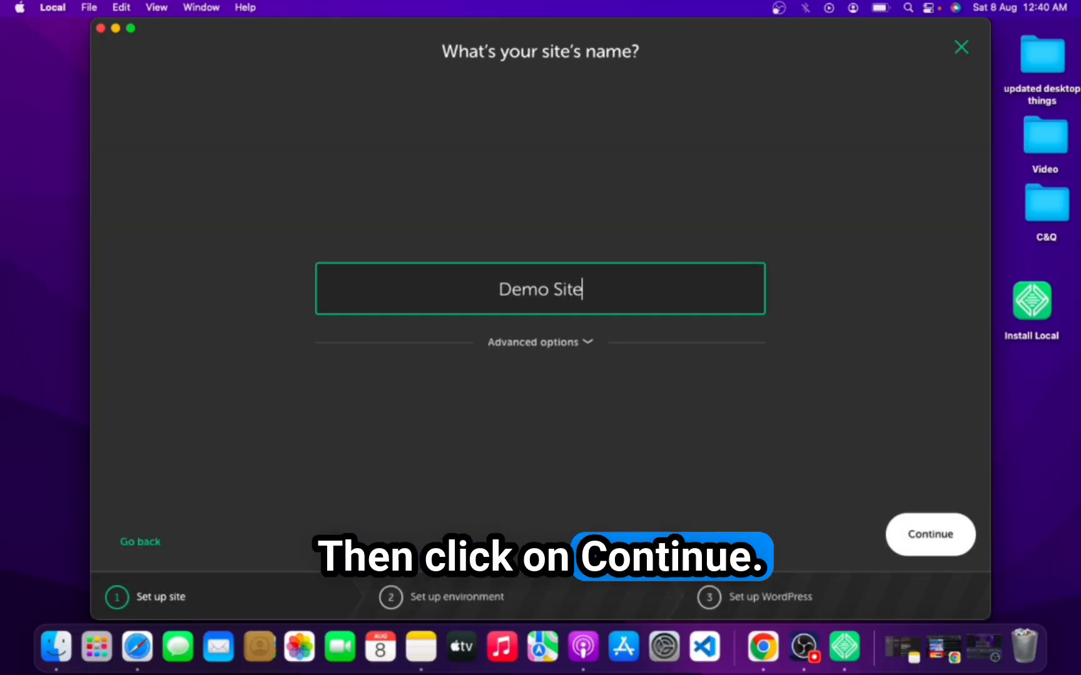
pyautogui.click(949, 545)
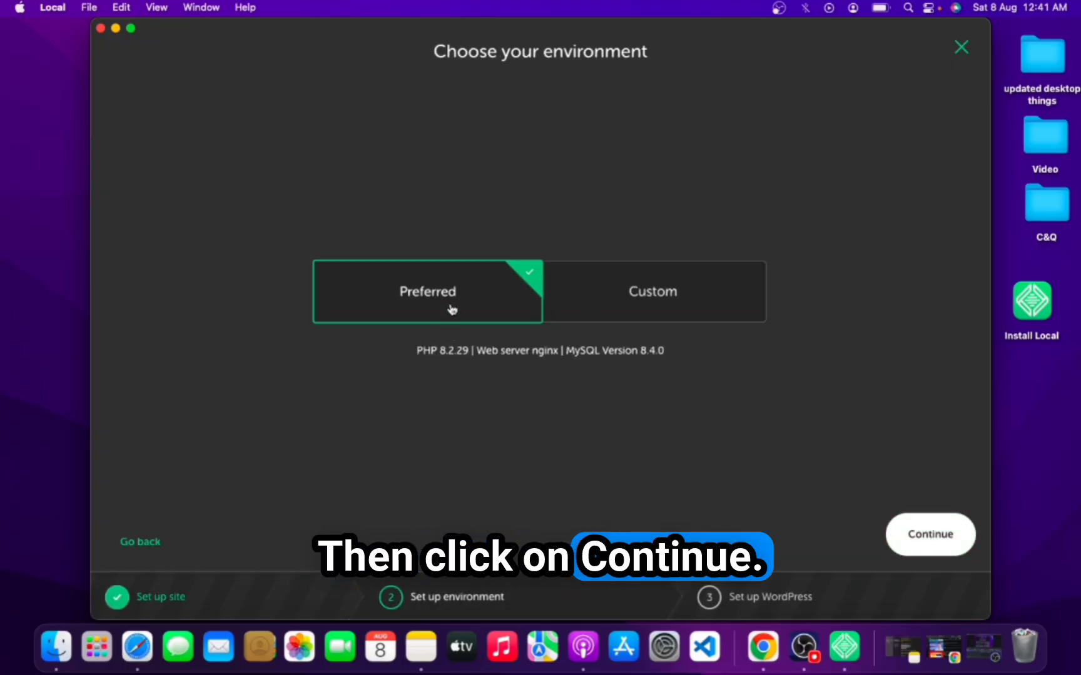
pyautogui.click(958, 536)
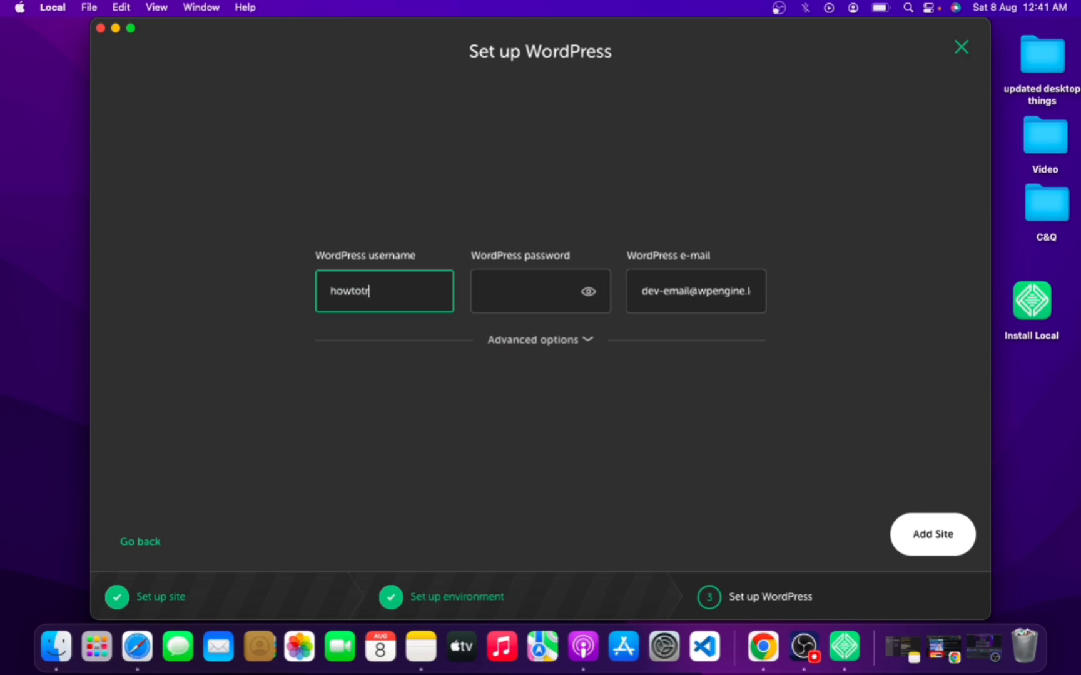
# Step: Enter the WordPress admin username and paste the admin password, then add the site
pyautogui.write('ech')
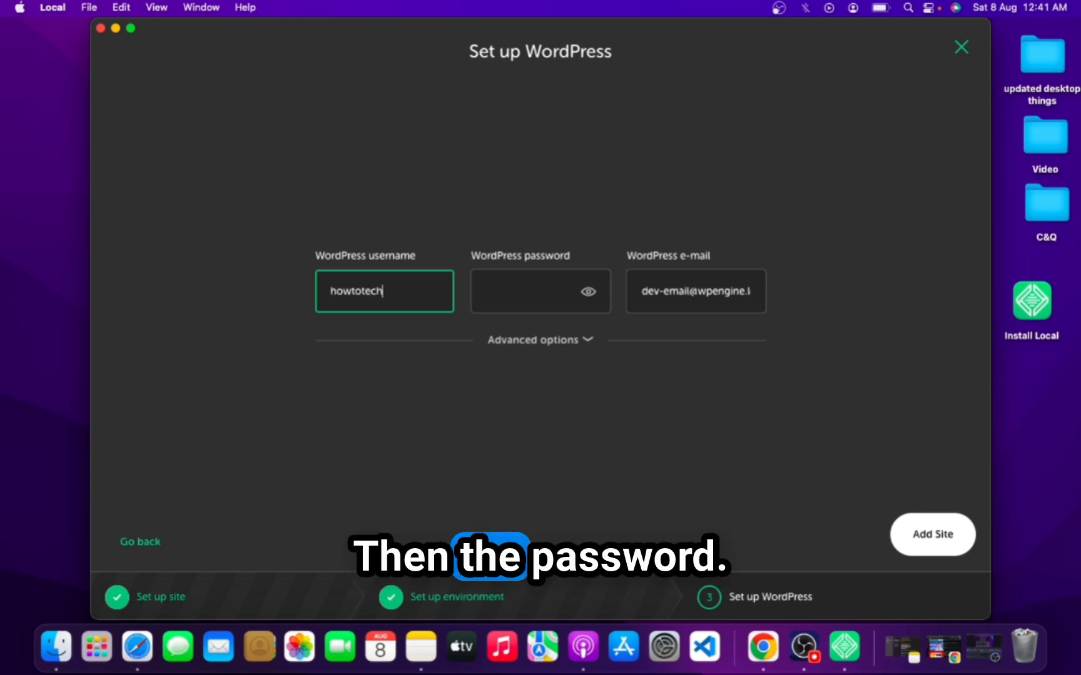
pyautogui.press('super+a')
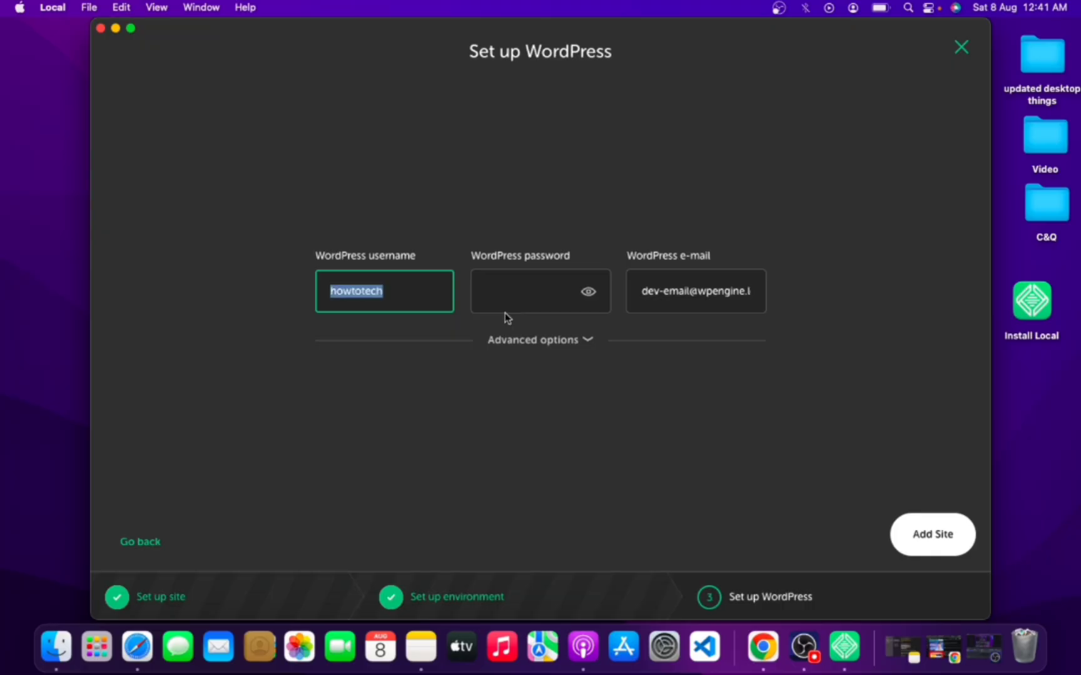
pyautogui.click(539, 292)
pyautogui.press('super+v')
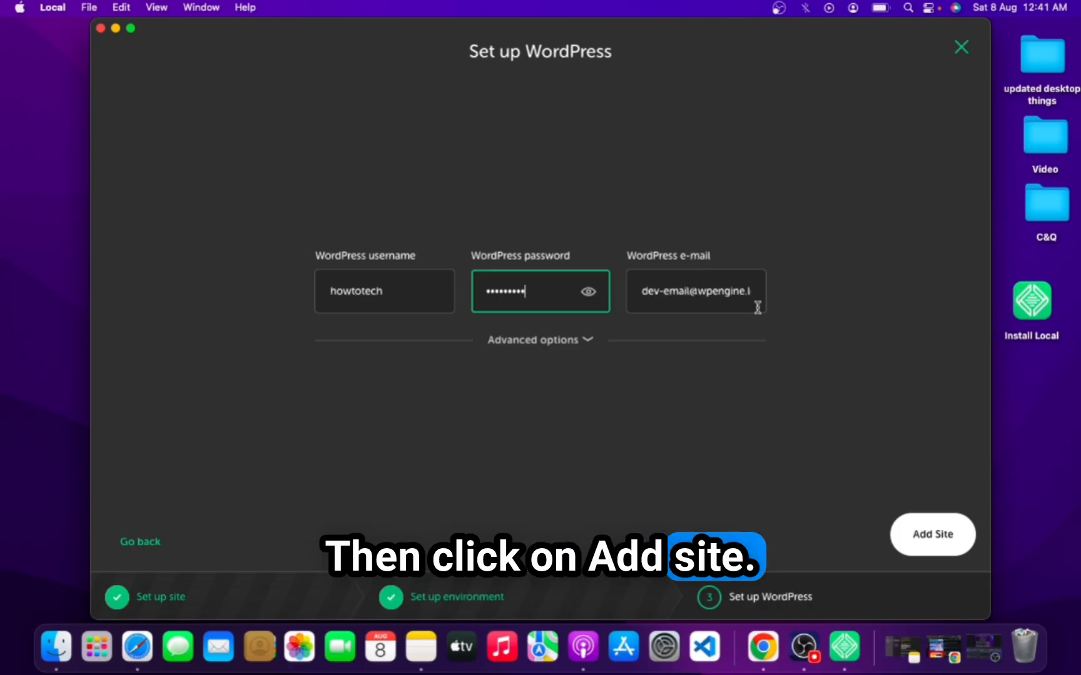
pyautogui.click(941, 551)
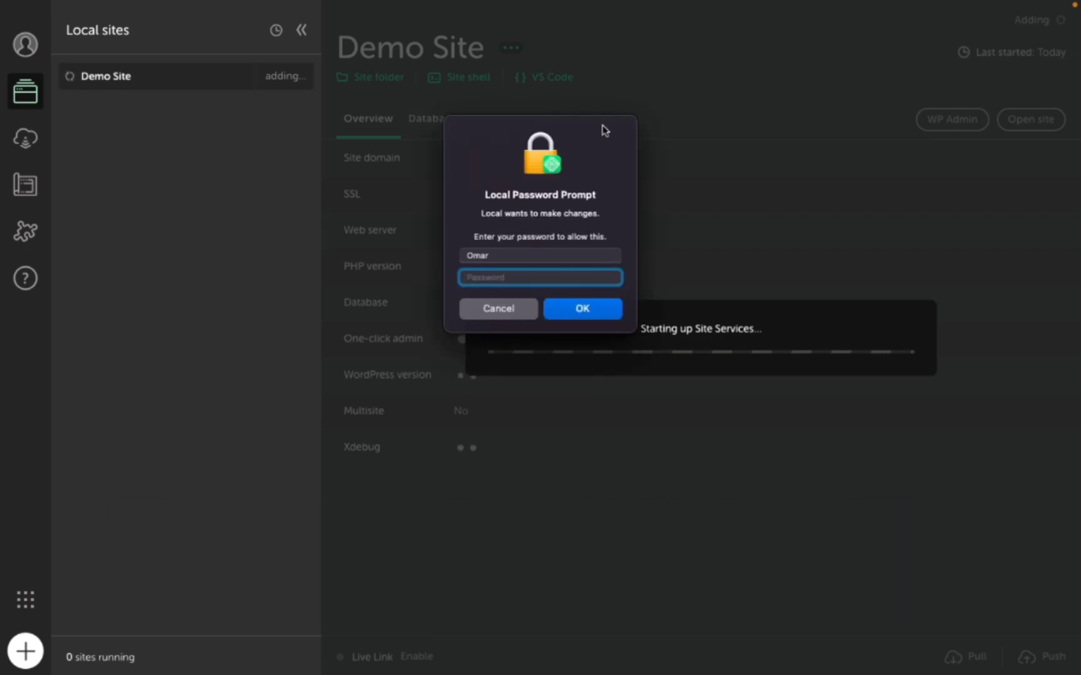
# Step: Enter the macOS account password in Local's password prompt to authorise the site setup
pyautogui.moveTo(601, 130); pyautogui.dragTo(601, 150)
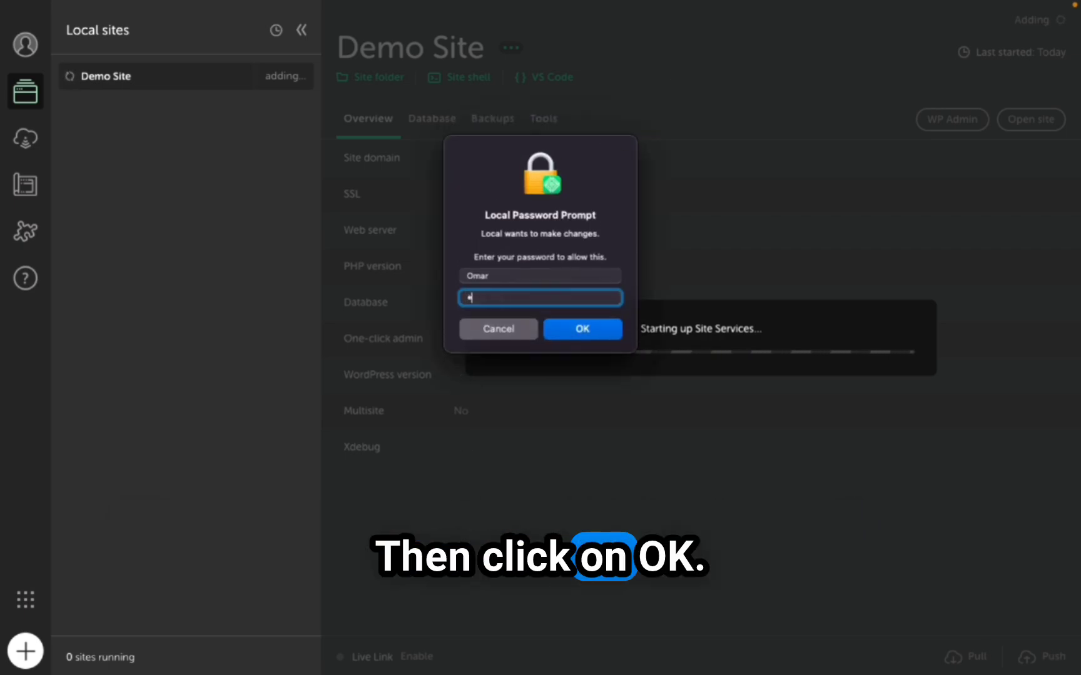
pyautogui.write('••••')
pyautogui.click(585, 337)
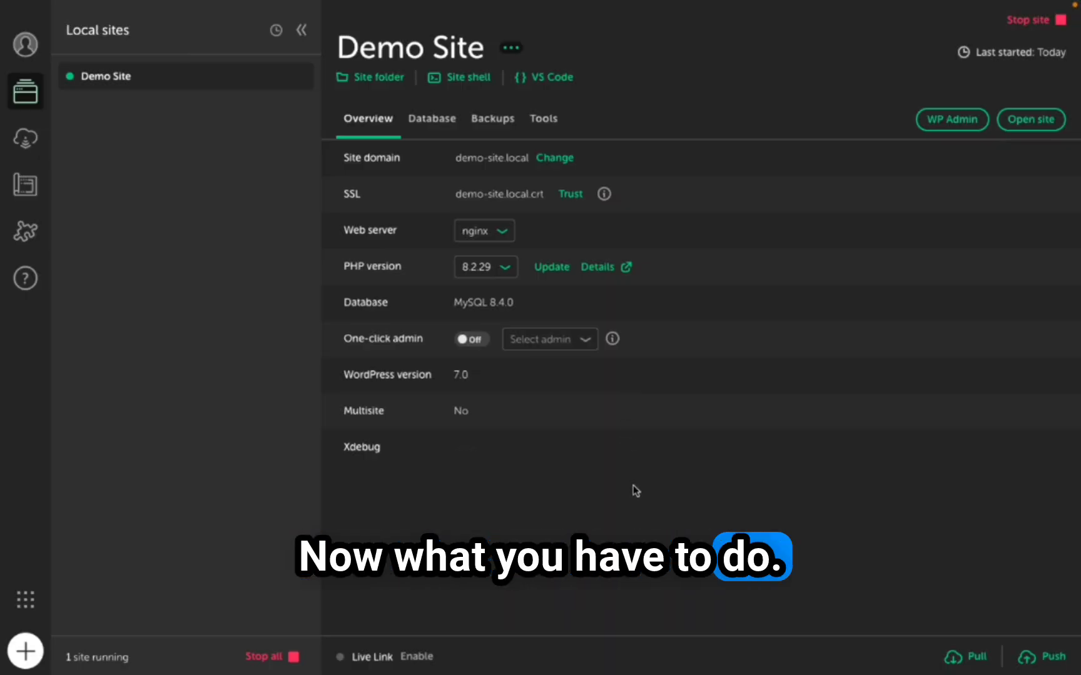
# Step: Open Demo Site's WP Admin login and sign in with the admin username and pasted password
pyautogui.click(950, 125)
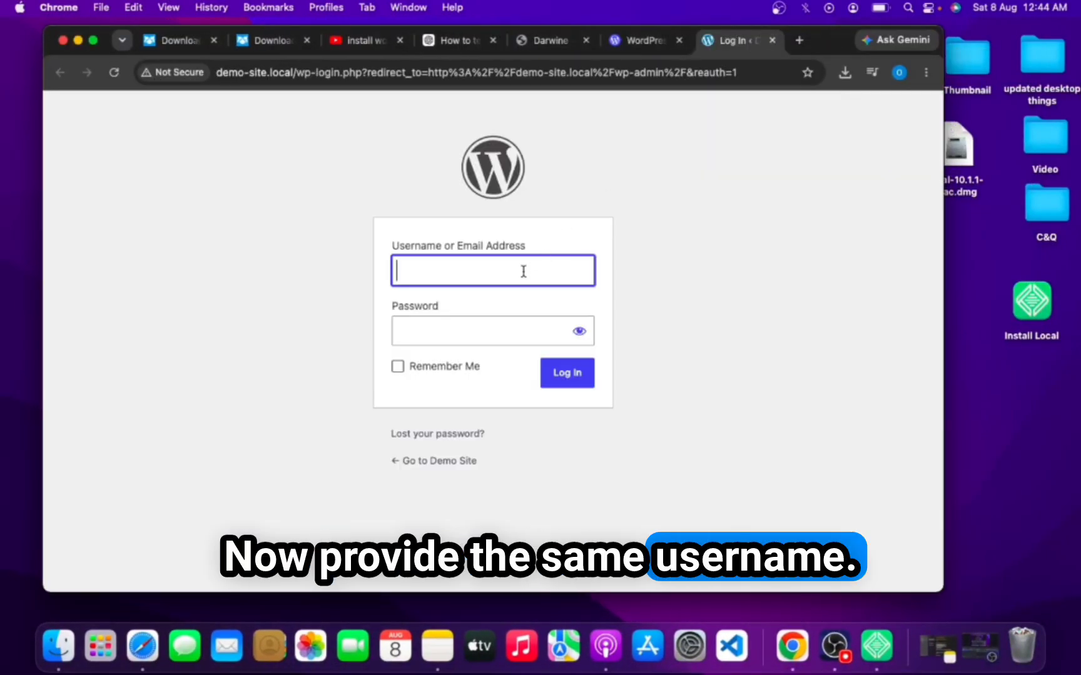
pyautogui.write('howtotech')
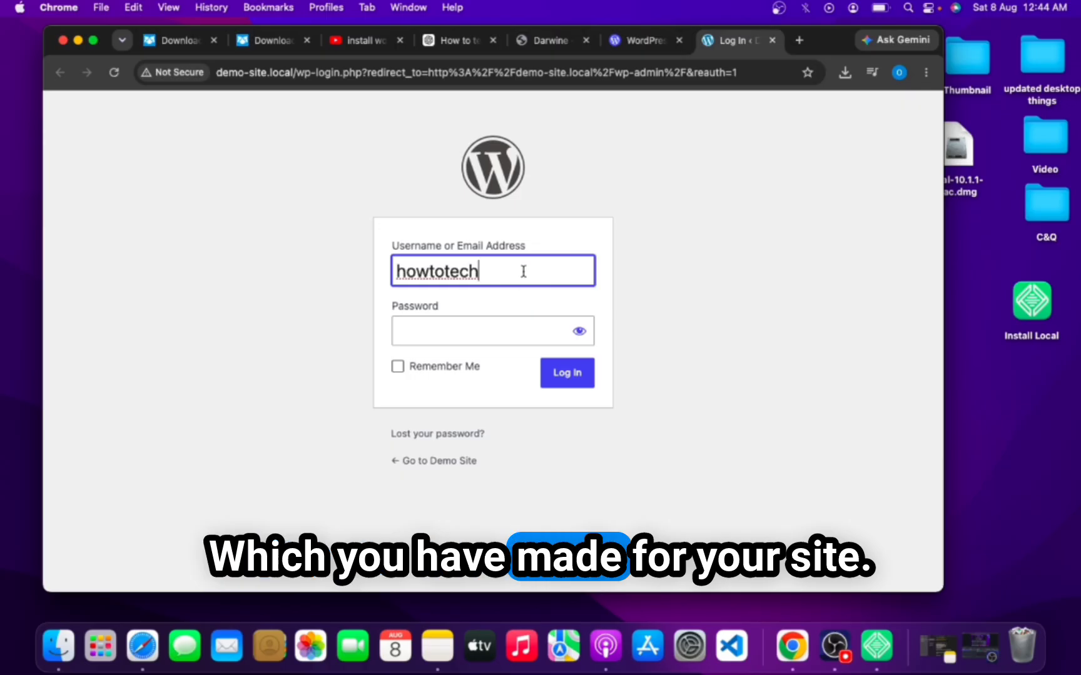
pyautogui.click(481, 330)
pyautogui.press('super+v')
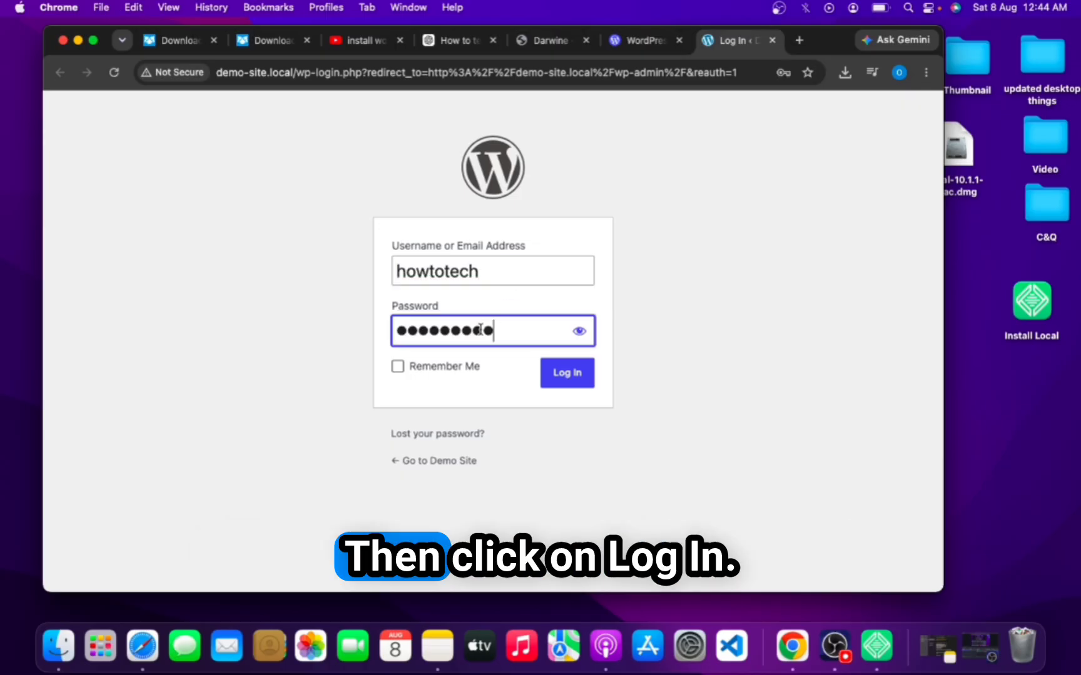
pyautogui.click(556, 385)
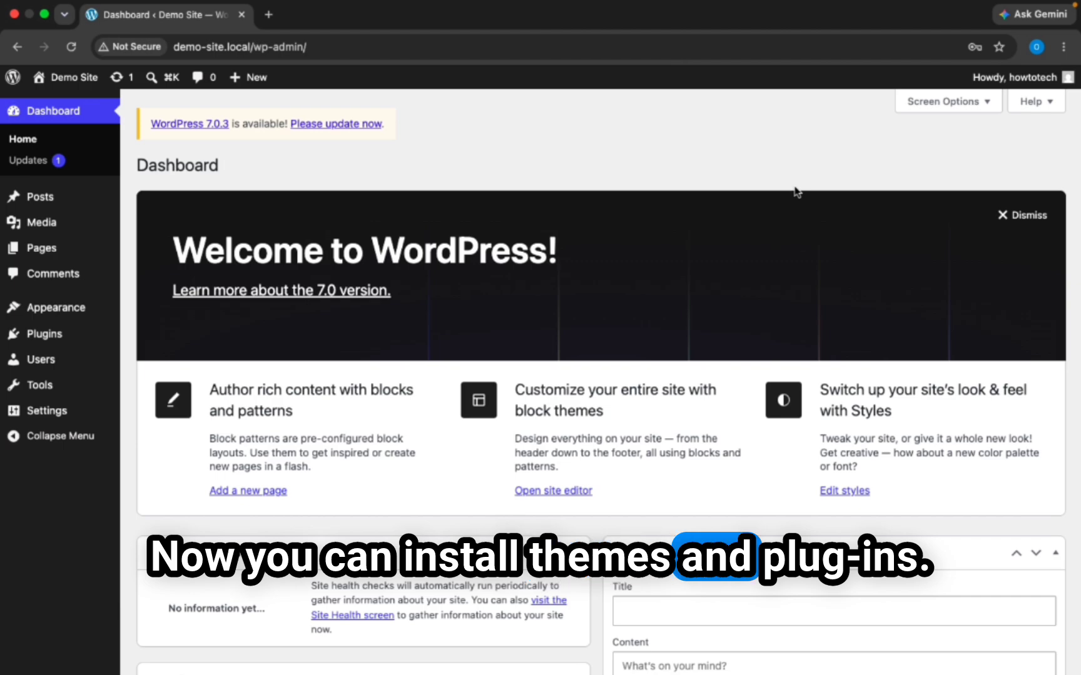